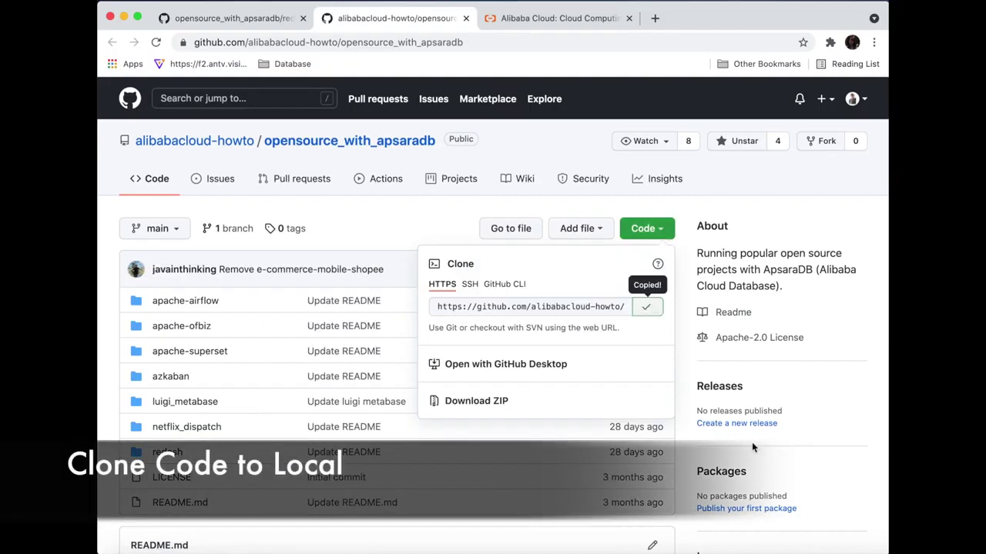
- Clone the opensource_with_apsaradb repository from the pasted URL into cloudsolutions in iTerm2
key(super+Tab)
text(git clone)
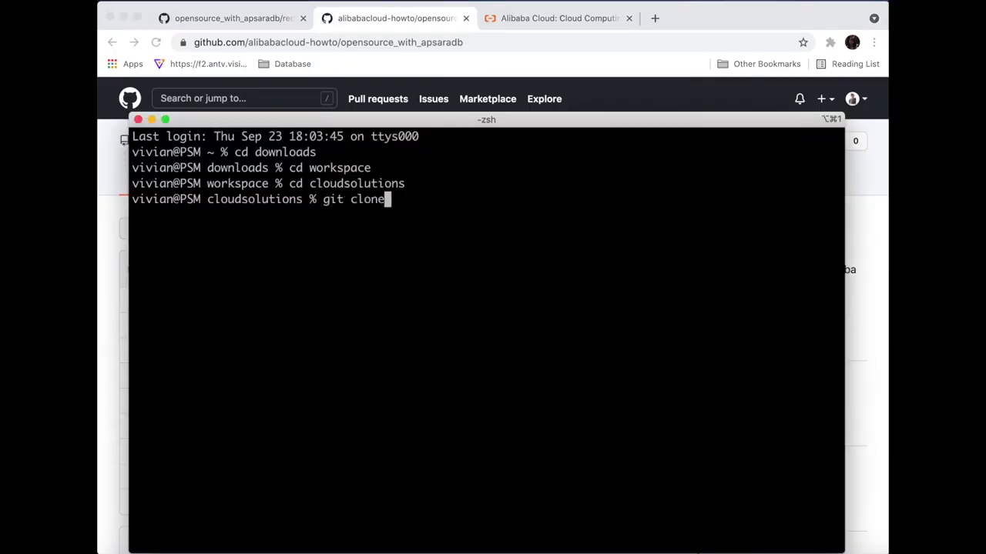
text(https://github.com/alibabacloud-howto/opensource_with_apsaradb.git)
key(Return)
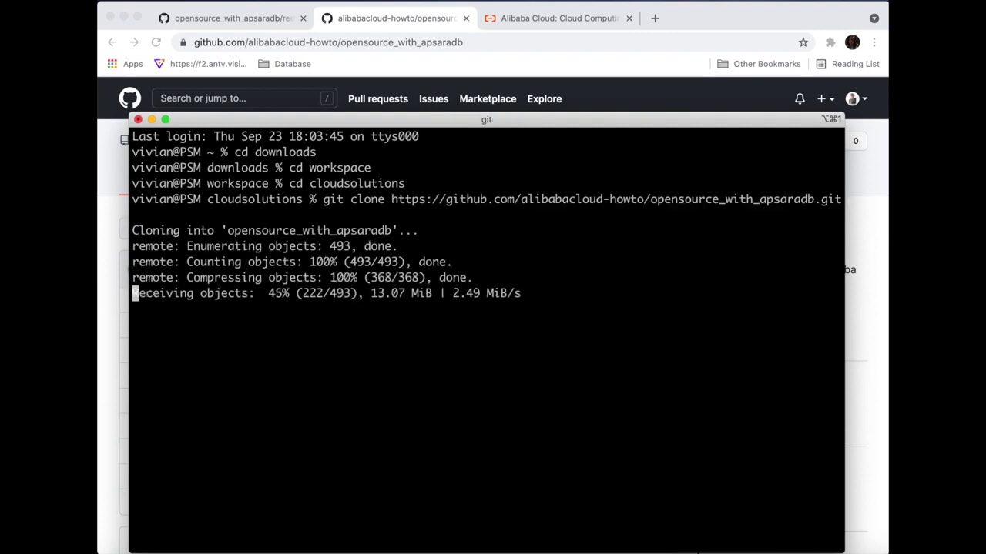
text(ls)
key(Return)
- Move into opensource_with_apsaradb/redash/deployment/terraform, listing each folder until main.tf appears
text(cd )
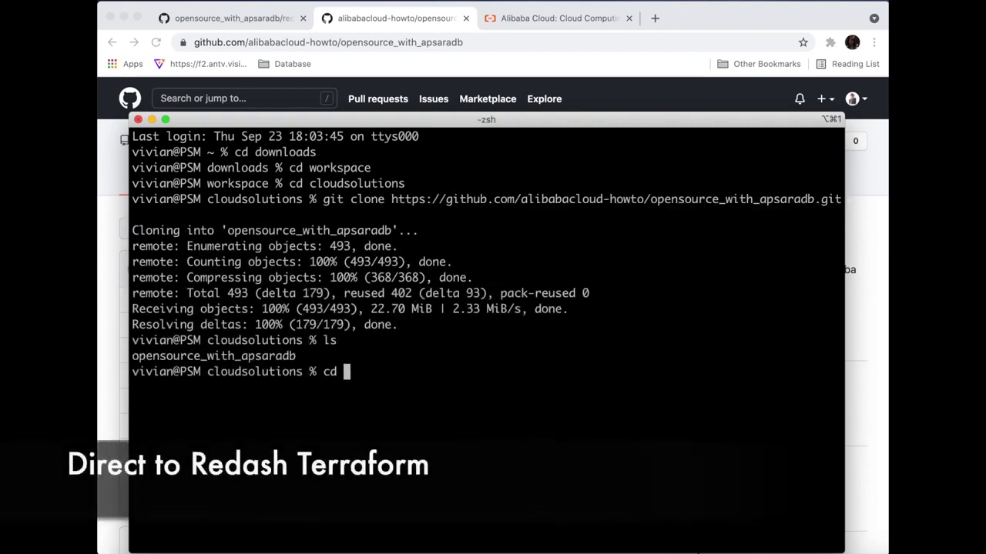
text(opensource_with_apsaradb)
key(Return)
text(ls)
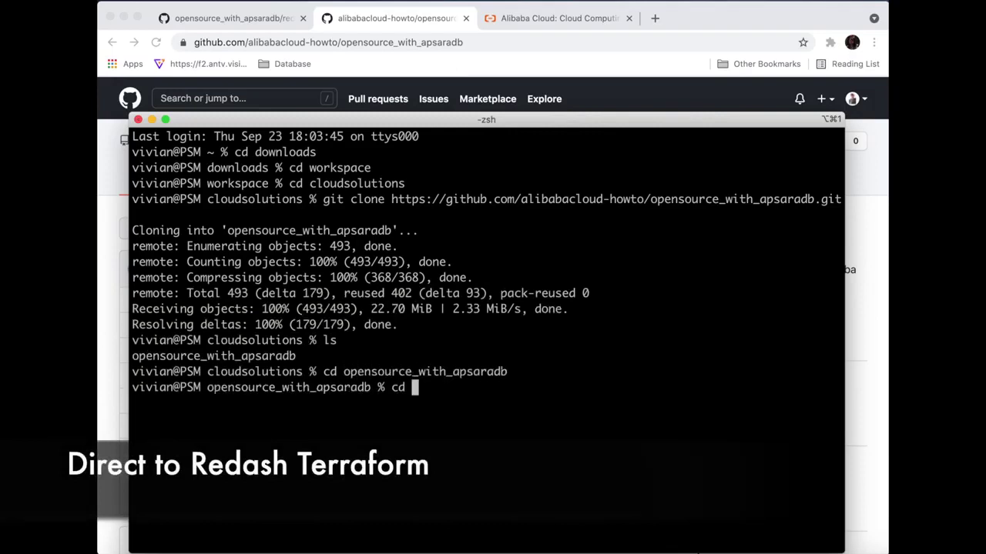
key(Return)
text(cd redash)
key(Return)
text(ls)
key(Return)
text(cd deployment)
key(Return)
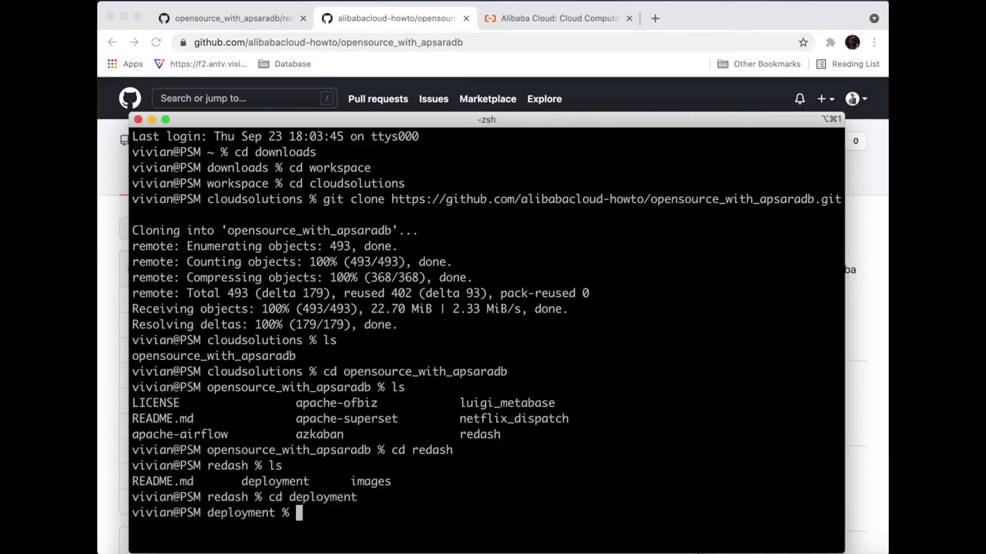
text(ls)
key(Return)
text(cd terraform)
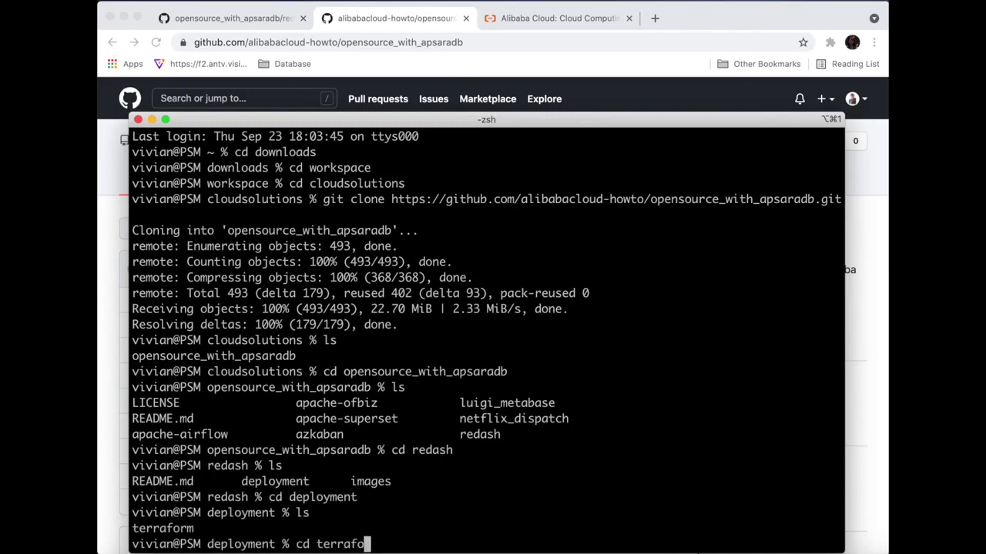
key(Return)
text(ls)
key(Return)
text(terraform % terraform)
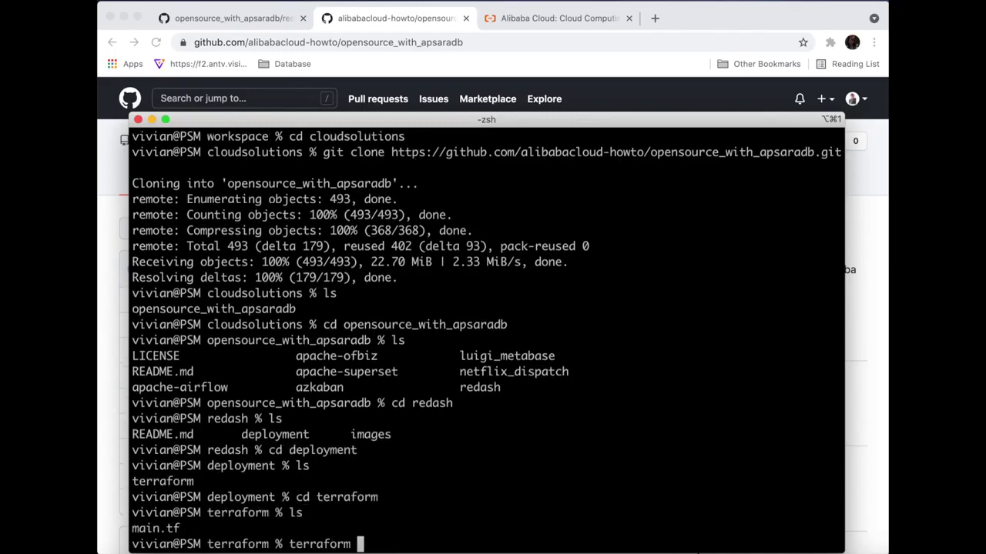
text(init)
- Initialise Terraform with the alicloud provider and open main.tf in Vim
key(Return)
text(vim main.tf)
key(Return)
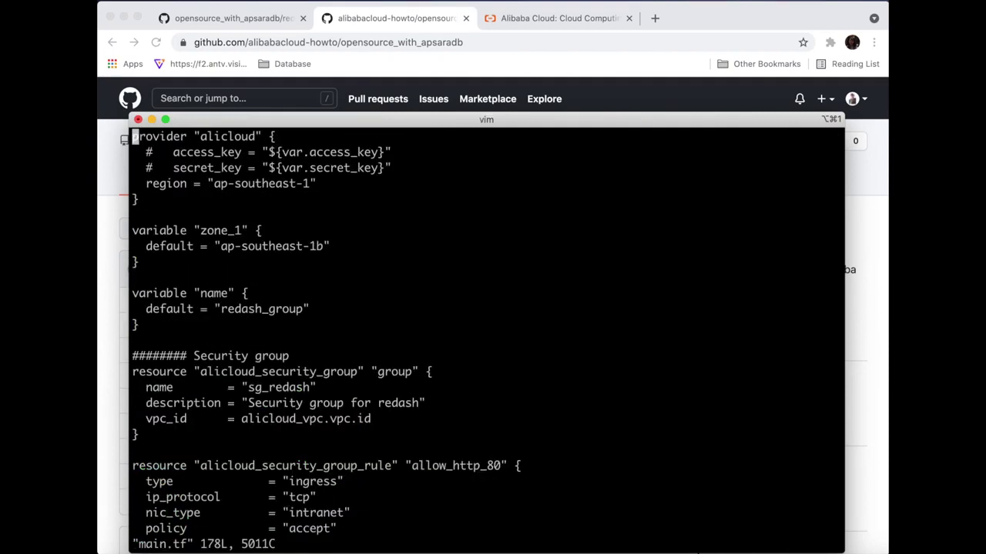
- Uncomment the access_key line in main.tf's alicloud provider block
key(Escape)
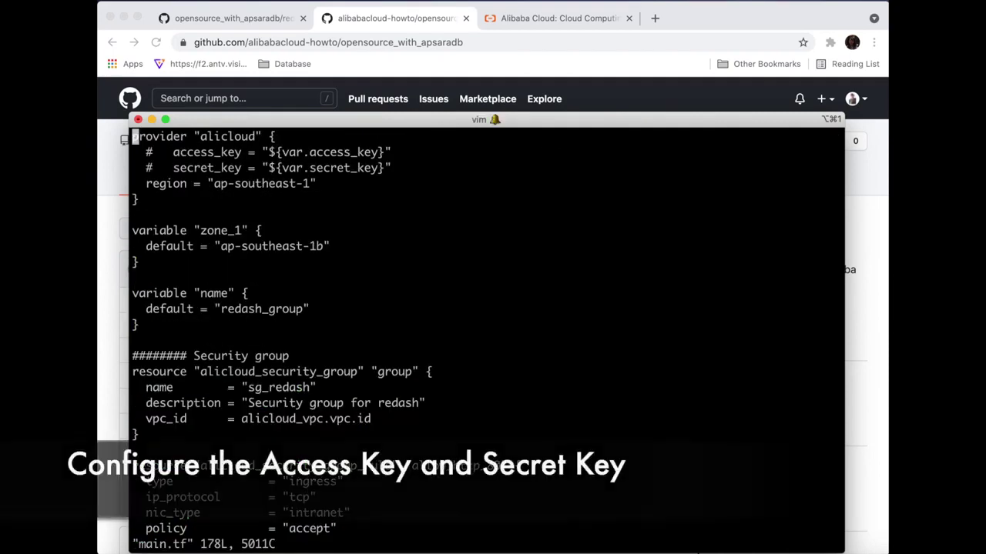
key(i)
key(Down)
key(Right)
key(Right)
key(Delete)
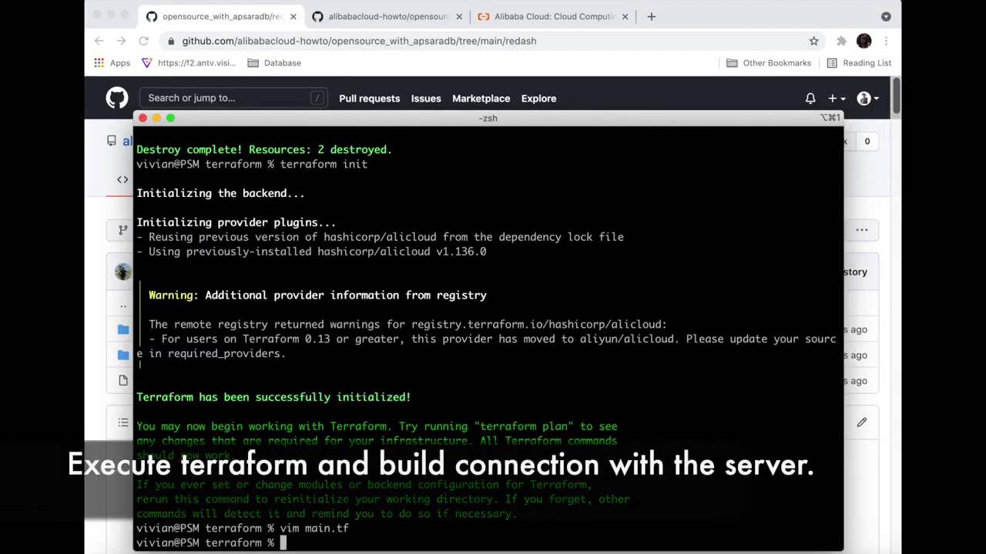
text(terraform % terra)
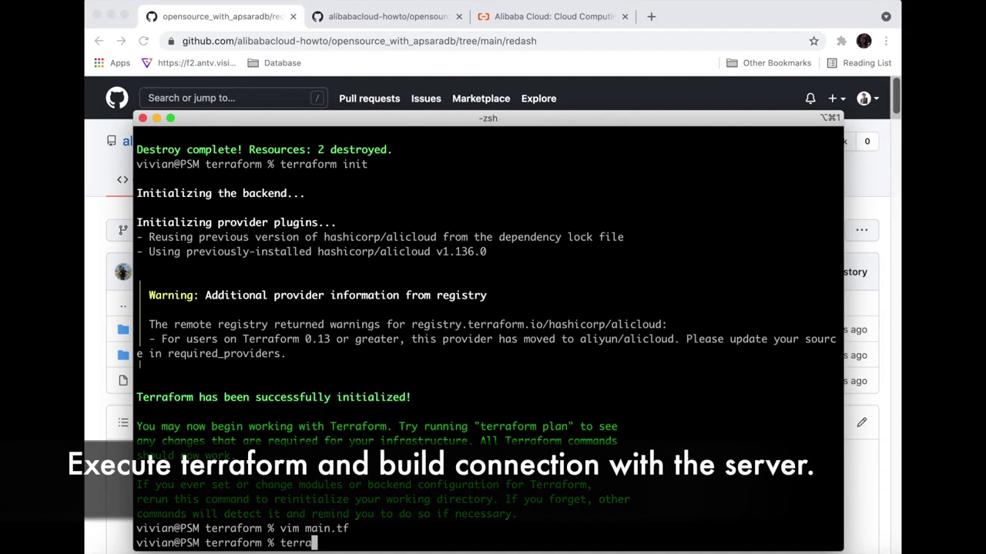
text(form plan)
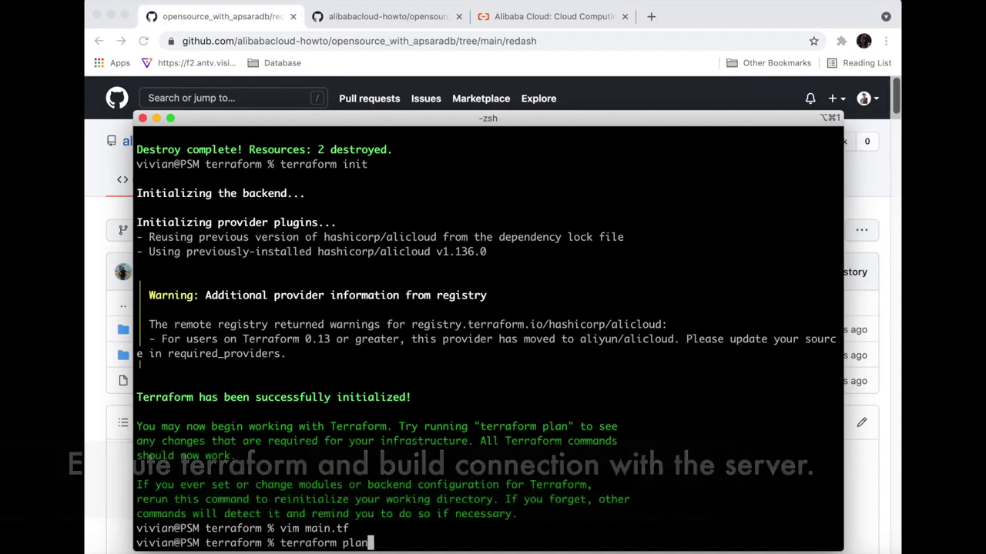
- Run terraform plan and apply it, confirming with yes to create 16 resources
key(Return)
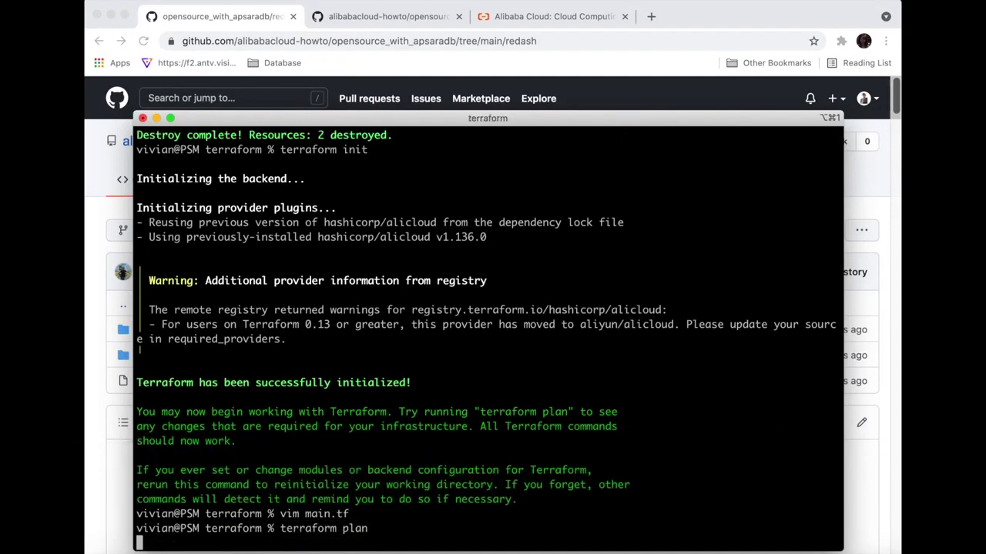
text(terraform apply)
key(Return)
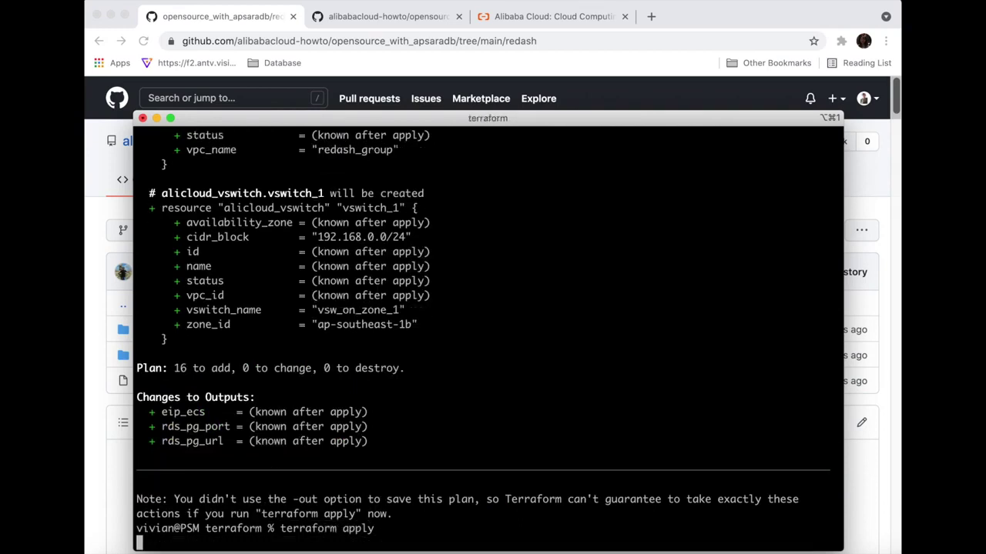
text(yes)
key(Return)
- SSH as root into 47.241.242.195, accepting the host key
text(h)
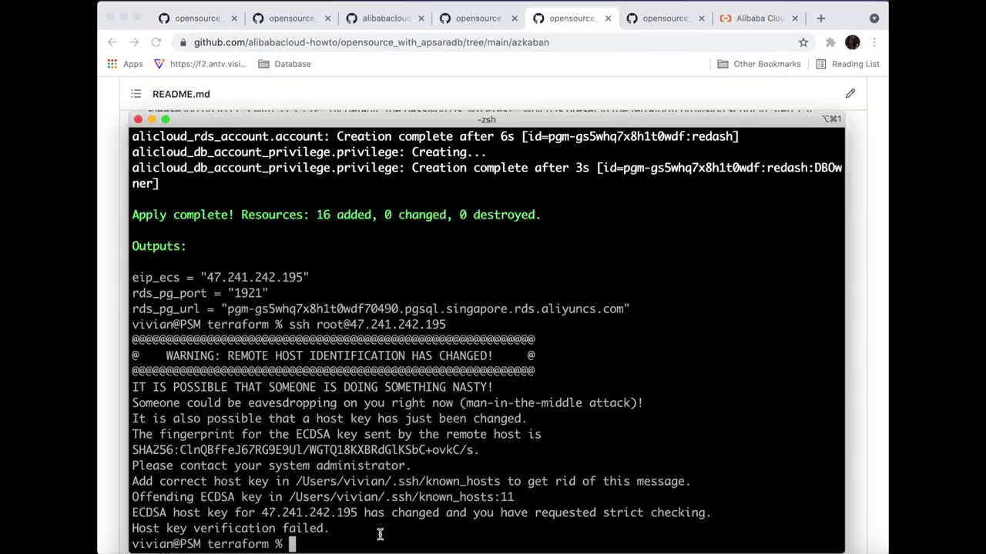
text( root)
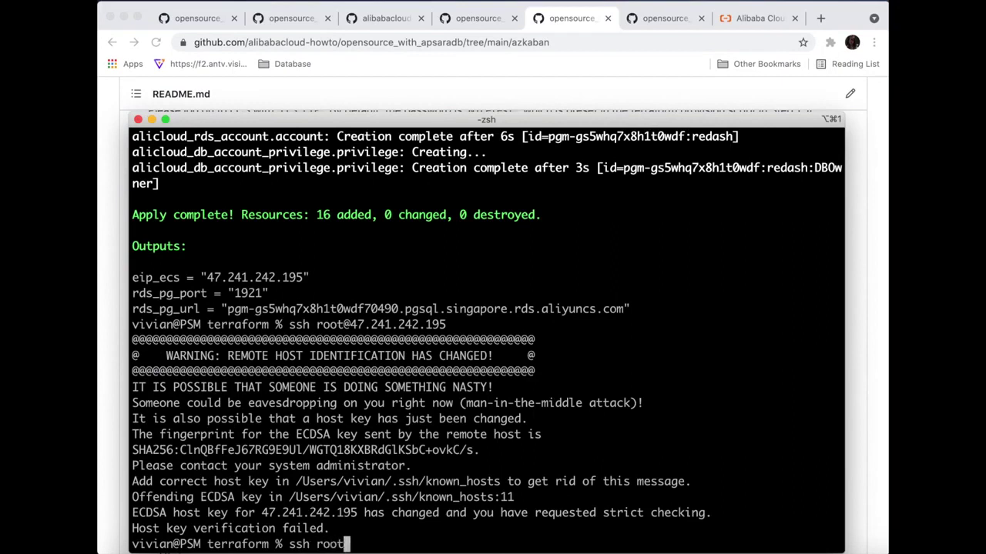
text(@47.241.242.195)
key(Return)
text(yes)
key(Return)
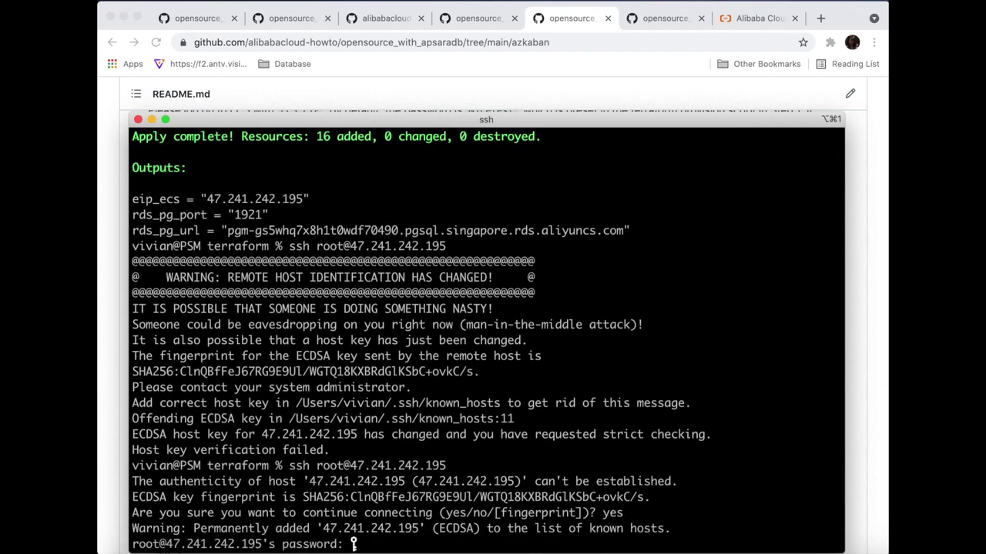
key(Return)
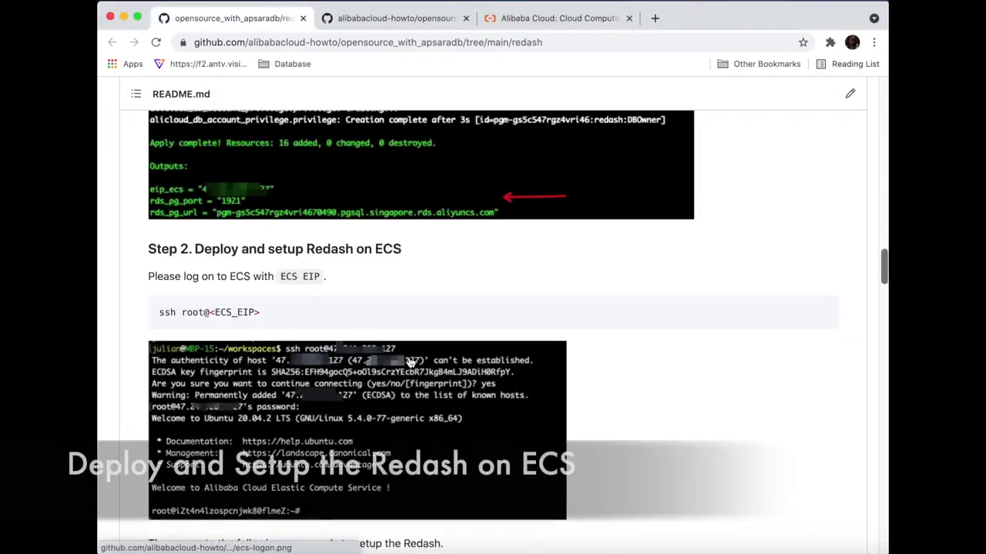
- Create the /opt/redash directory on the server using the README's mkdir command
scroll(300, 307, down, 5)
drag(255, 296, 157, 297)
key(super+c)
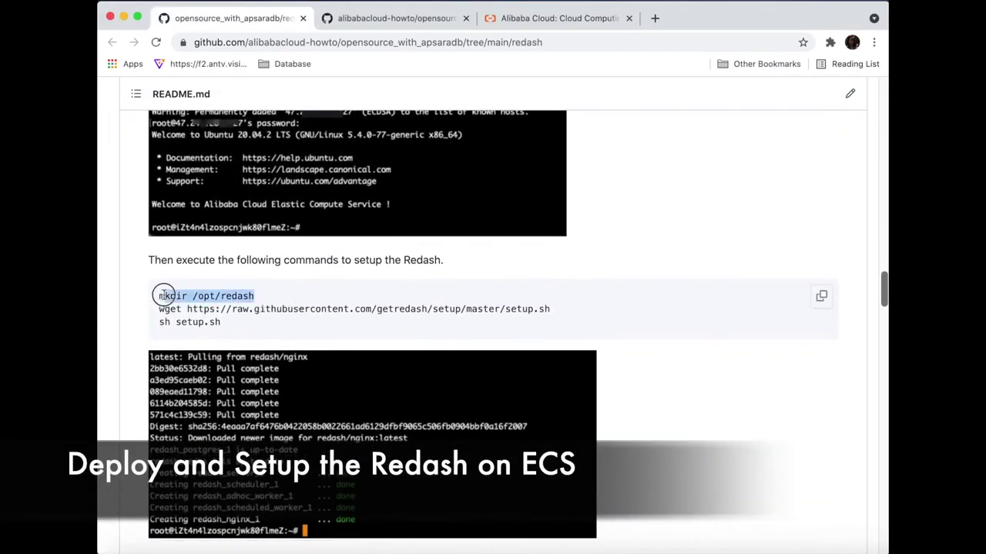
click(720, 547)
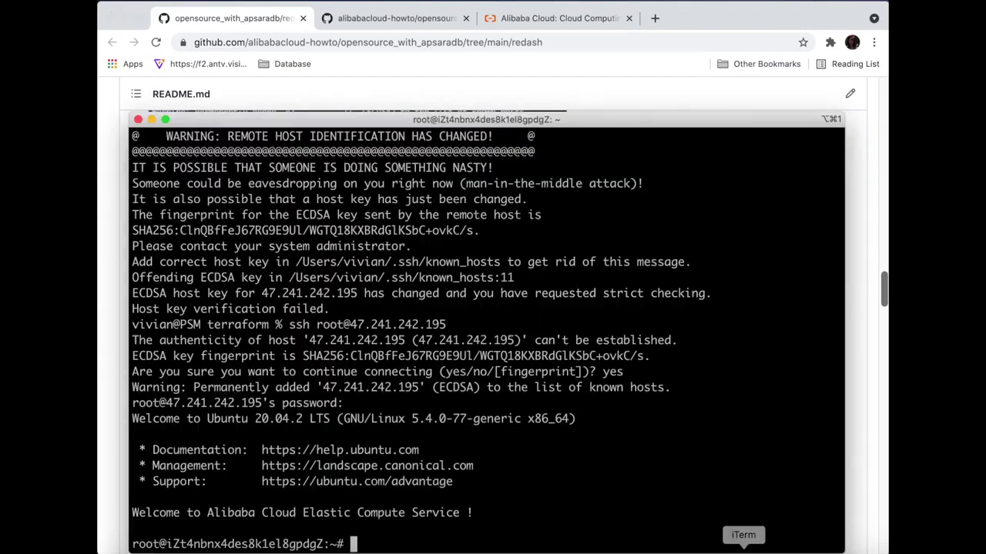
key(super+v)
key(Return)
- Download setup.sh onto the server with the README's wget command
click(359, 99)
drag(158, 311, 551, 310)
key(super+c)
click(743, 548)
key(super+v)
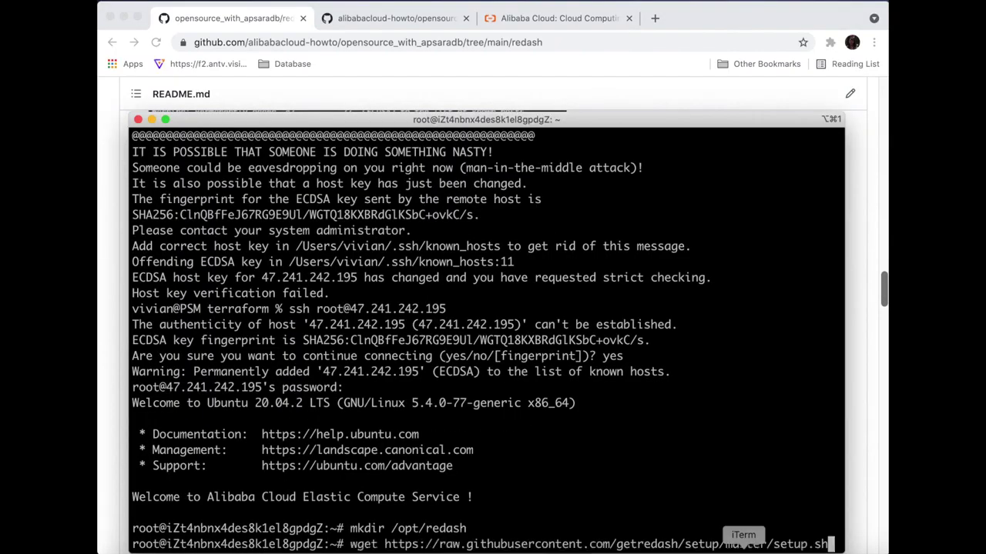
key(Return)
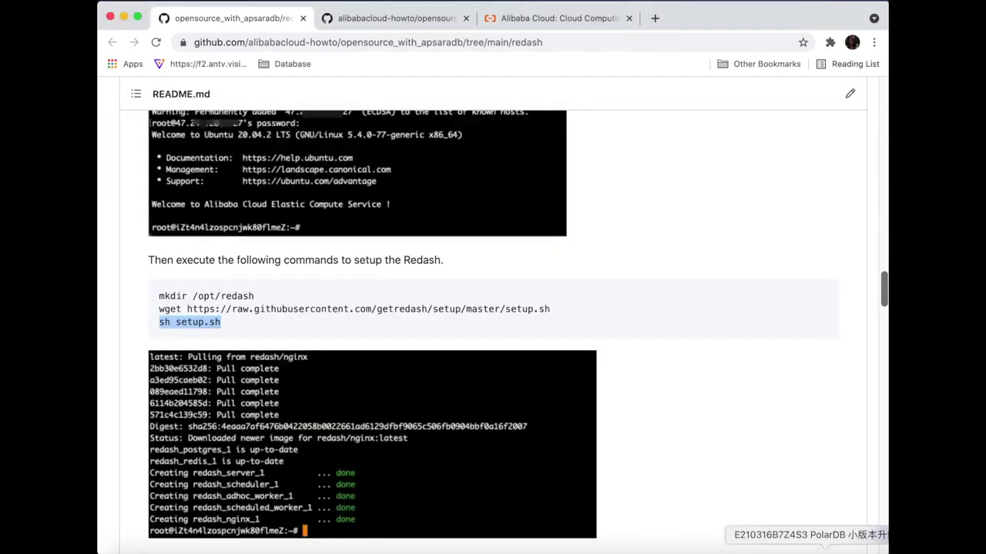
- Run the Redash setup.sh script so it starts pulling Redash images
click(743, 548)
text(sh setup.sh)
key(Return)
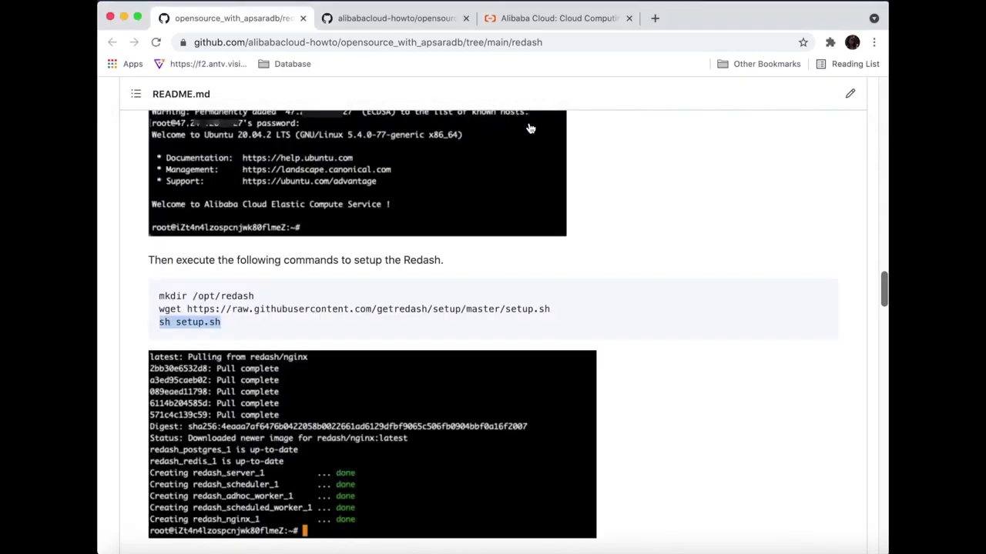
scroll(512, 404, down, 5)
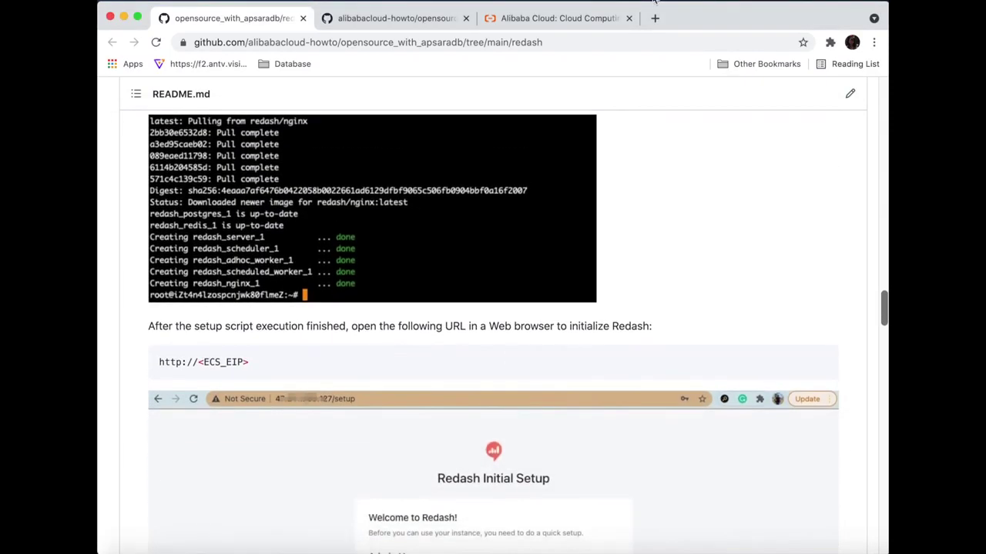
- Complete Redash's initial setup with an admin name, e-mail, password and organization 'alibaba cloud'
click(654, 18)
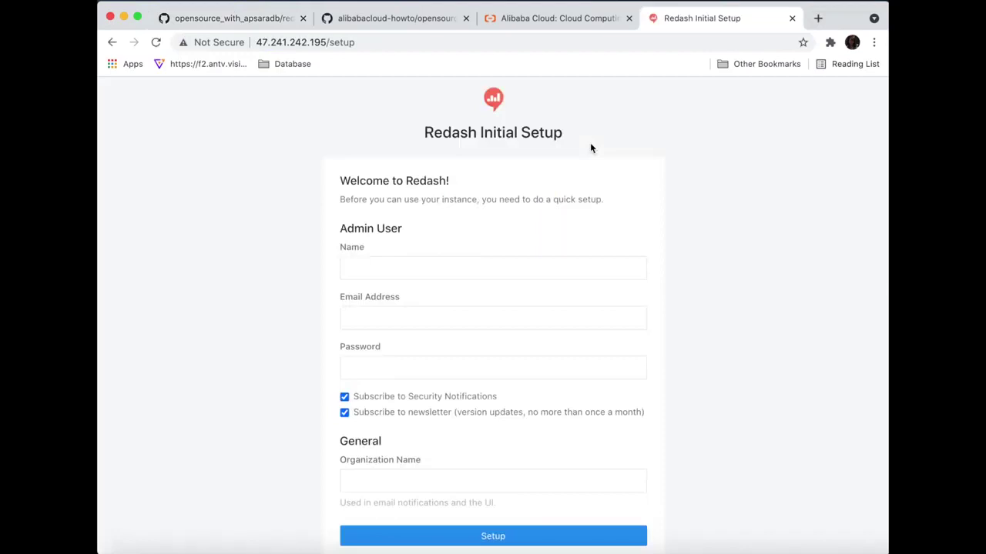
click(515, 271)
text(test)
key(Tab)
text(xing)
click(462, 348)
click(492, 365)
text(12)
click(508, 481)
text(alibaba cloud)
click(526, 536)
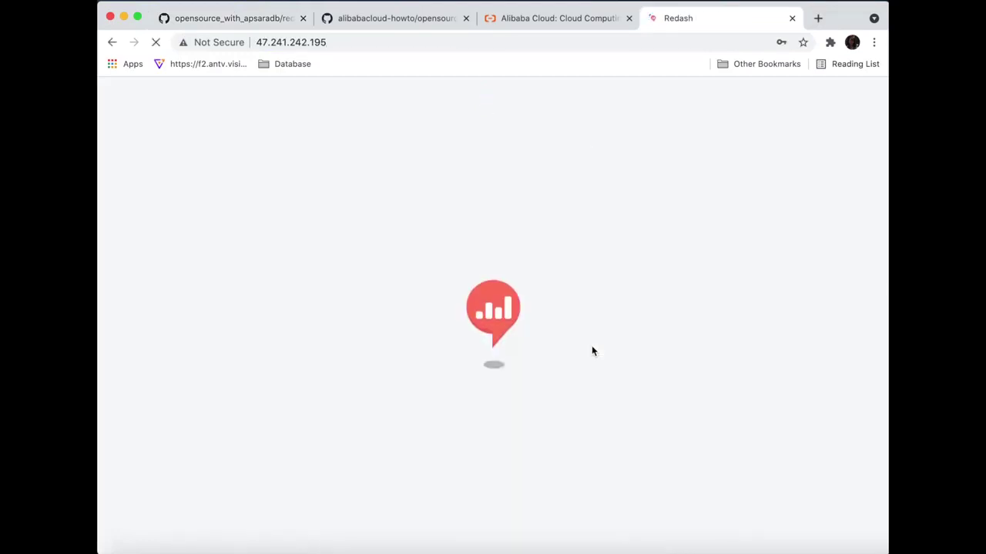
- Start a new PostgreSQL data source and name it RDS PG Sample
click(543, 187)
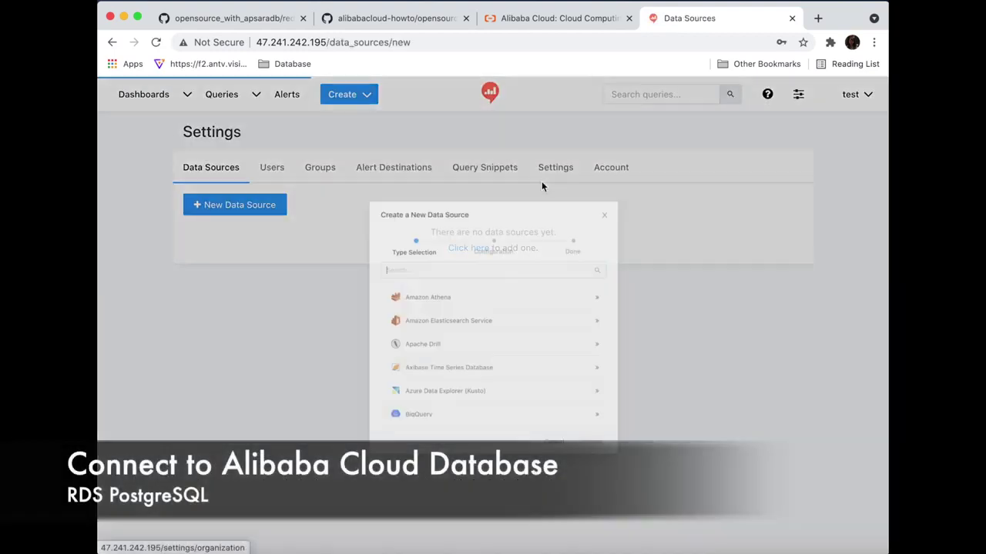
text(po)
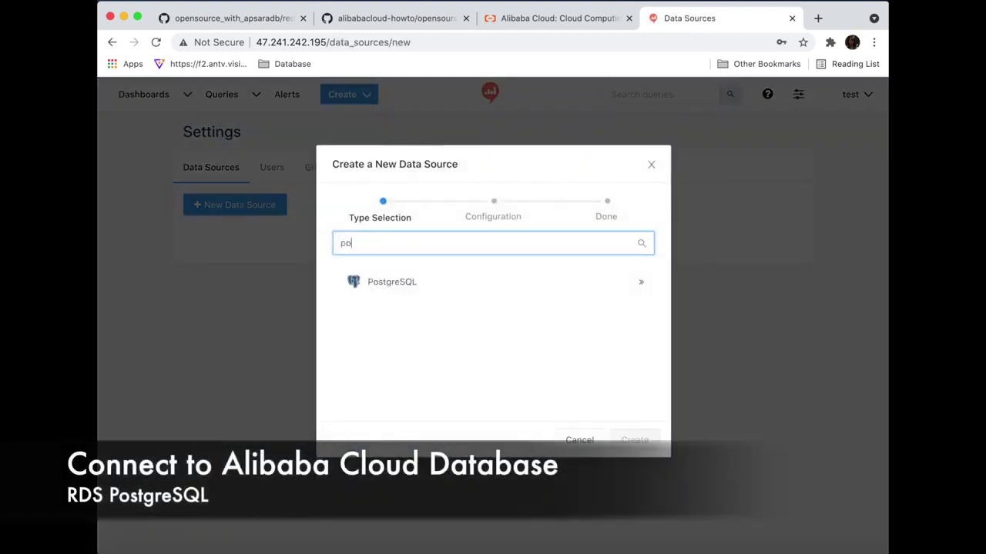
click(450, 282)
text(RDS PG Sample)
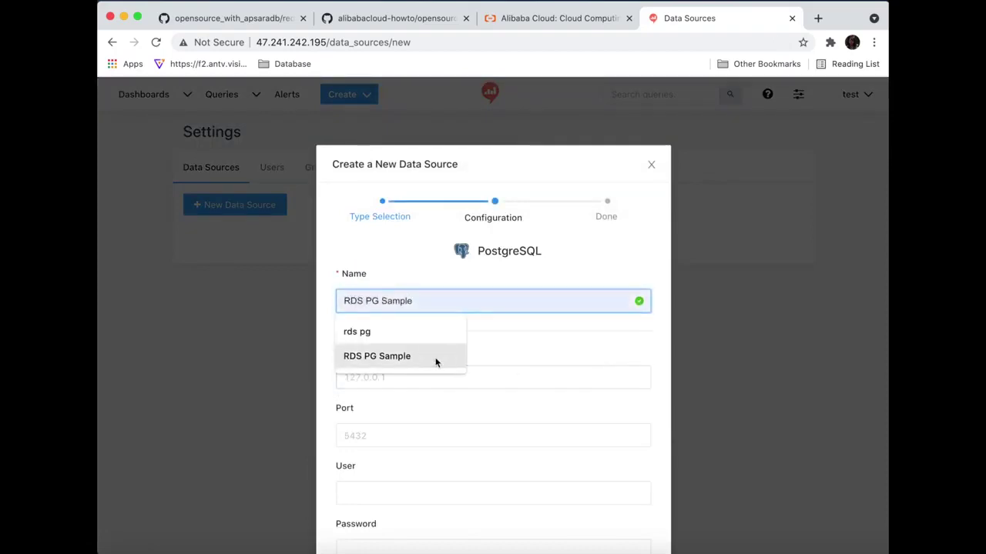
click(438, 360)
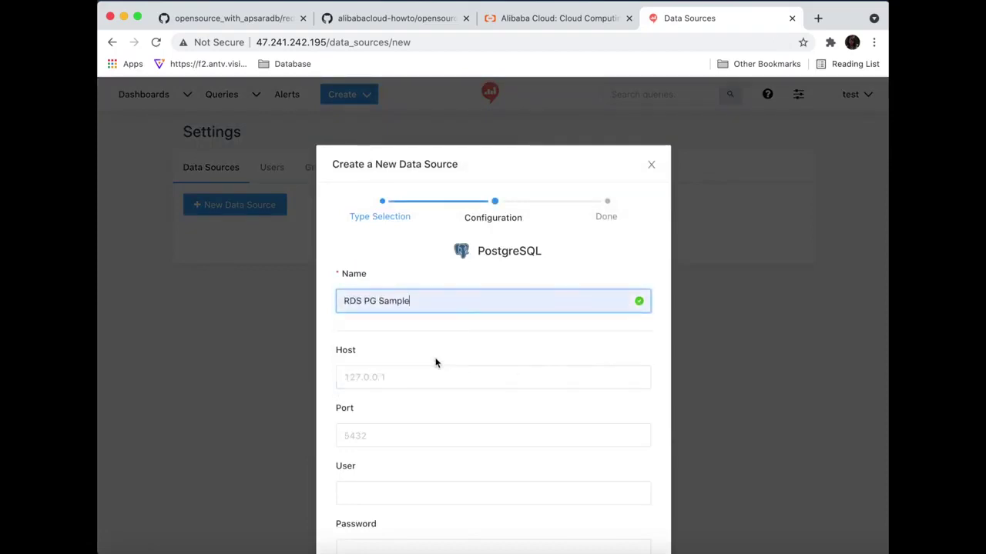
- Copy the redash_database RDS instance's internal endpoint from its Database Connection page
click(560, 19)
click(505, 91)
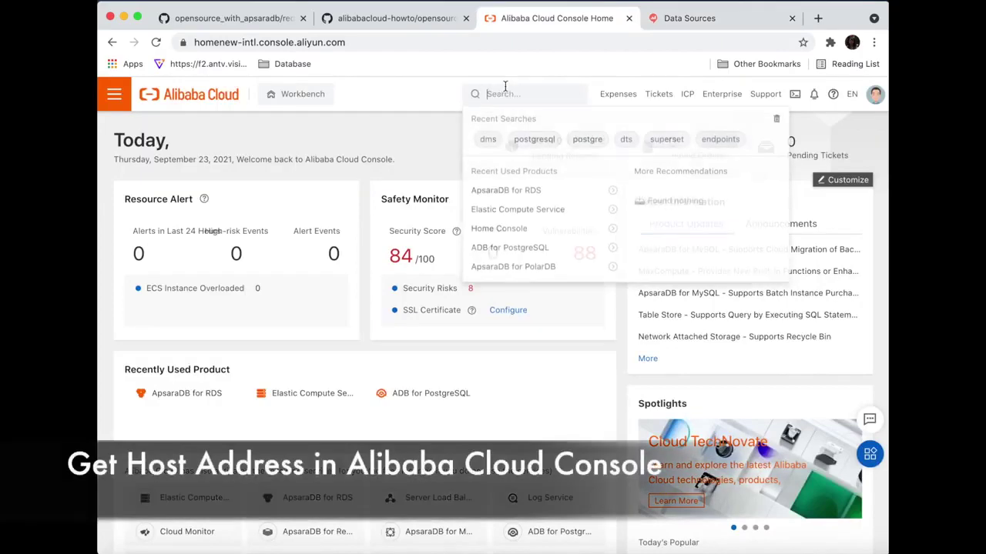
click(531, 190)
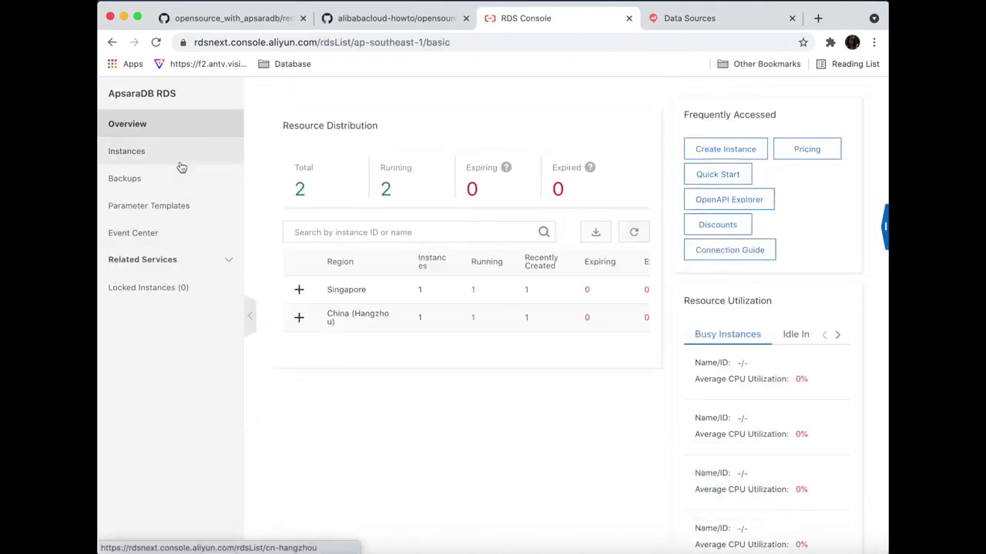
click(178, 158)
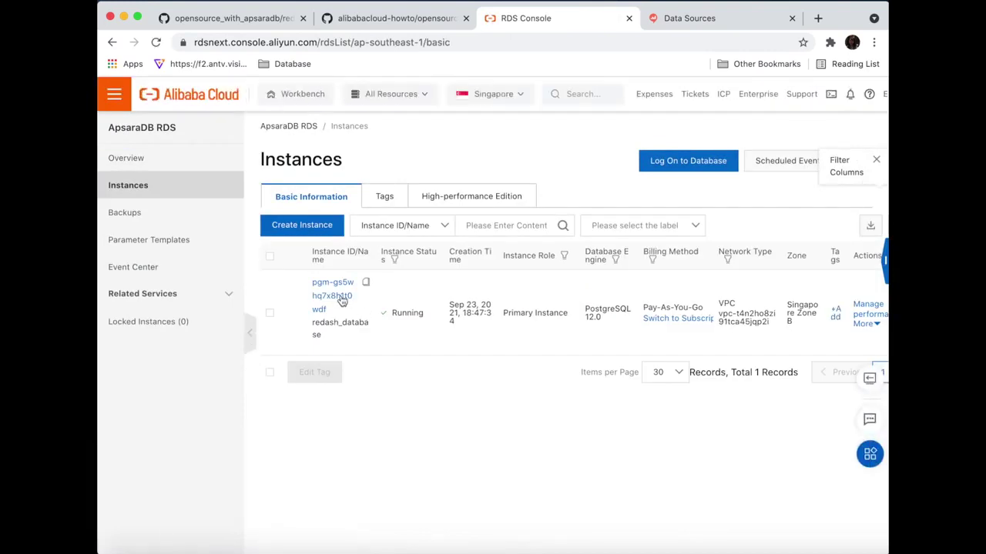
click(340, 299)
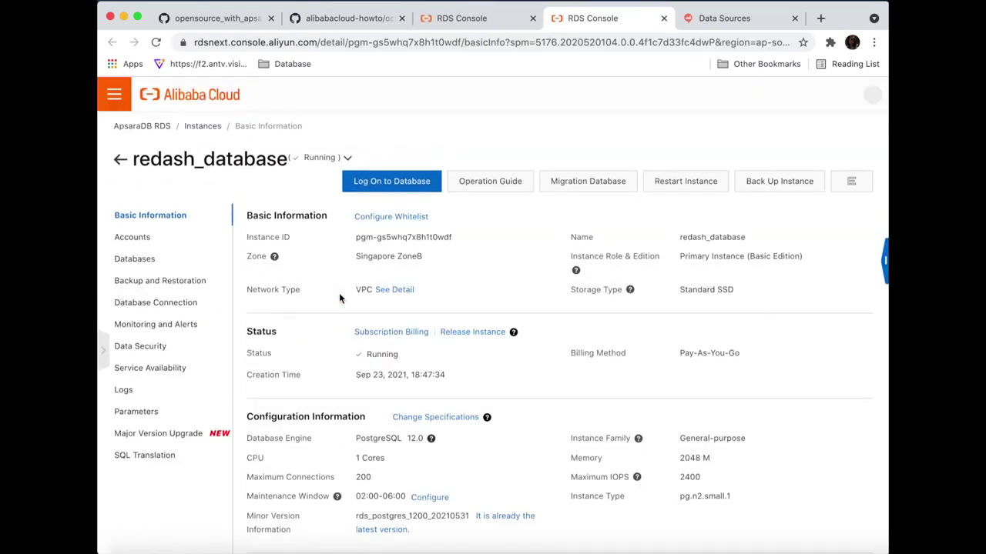
click(204, 302)
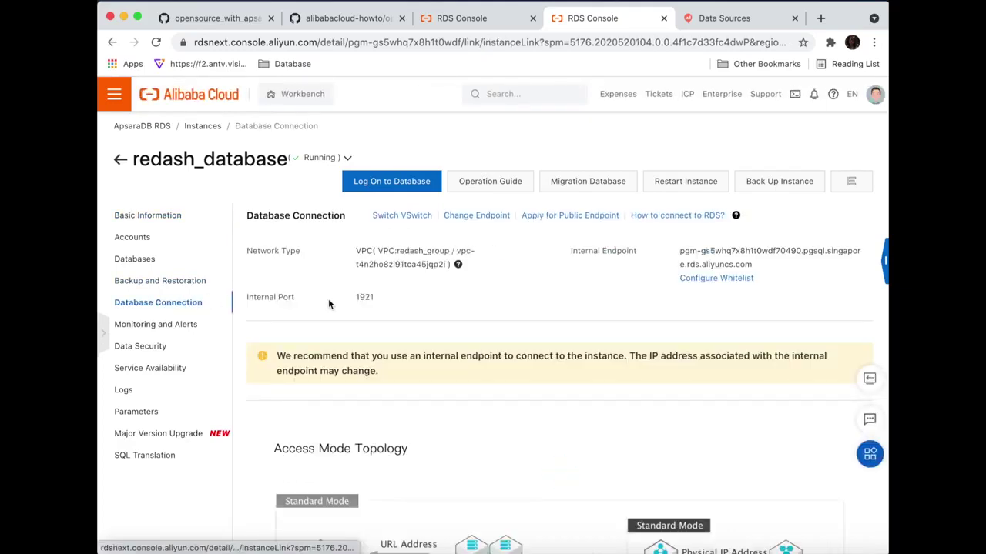
click(869, 251)
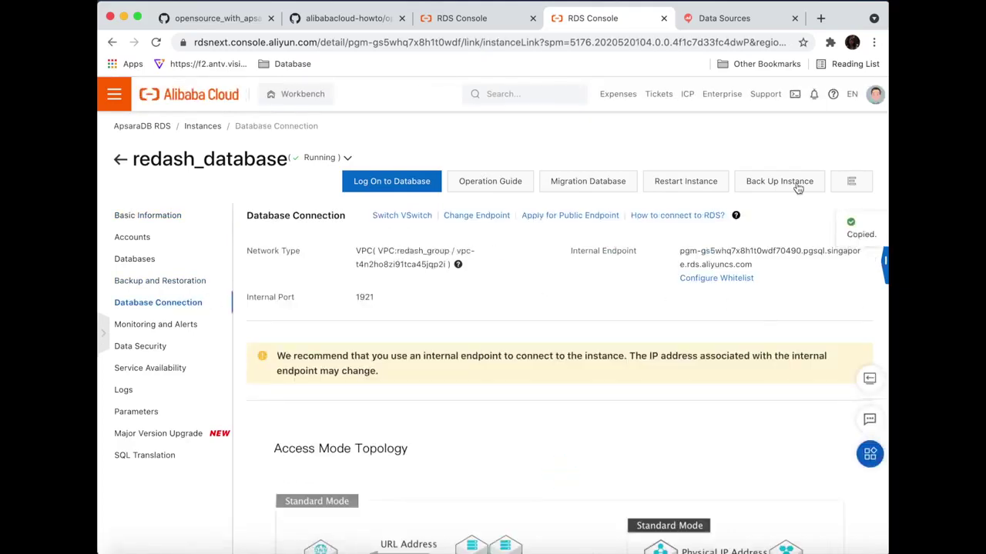
- Set the Redash data source Host to the copied endpoint and Port to 1921
click(722, 21)
click(488, 377)
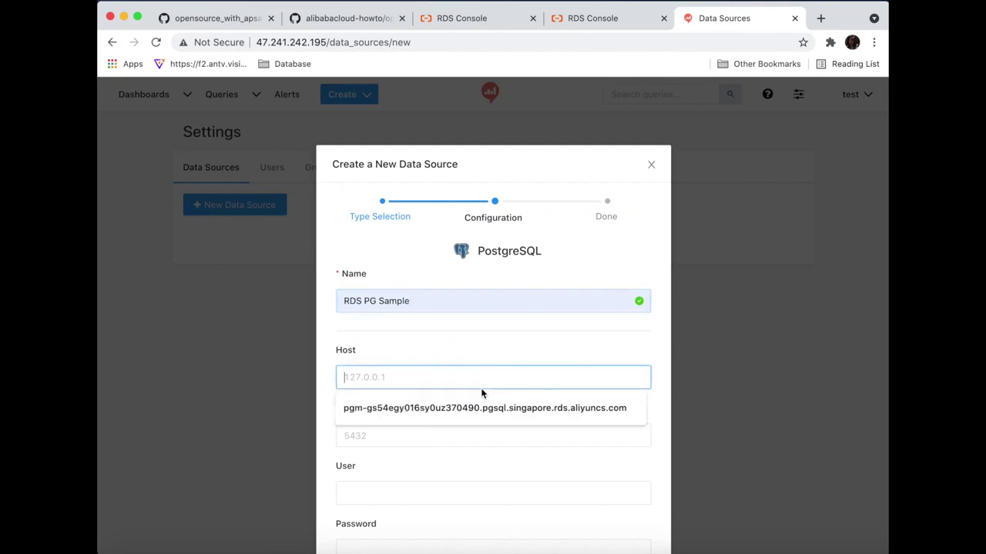
key(super+v)
click(458, 433)
text(1)
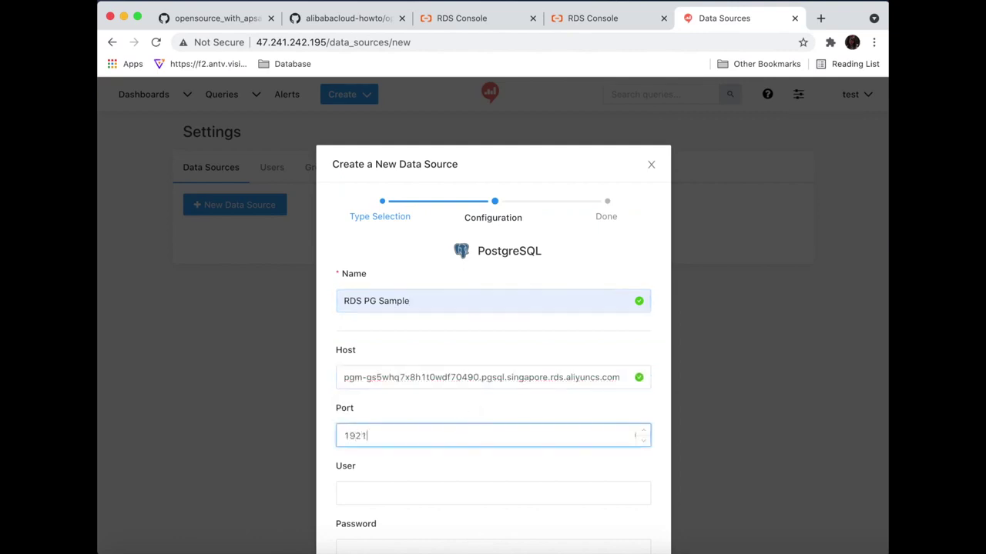
text(921)
scroll(452, 462, down, 3)
click(592, 17)
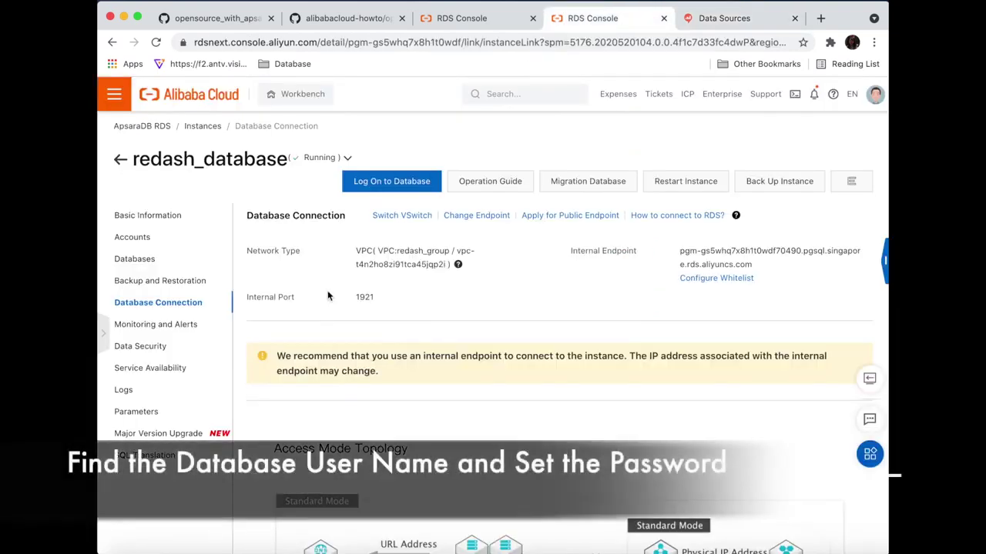
- Reset the redash database account's password under the RDS instance's Accounts
click(173, 240)
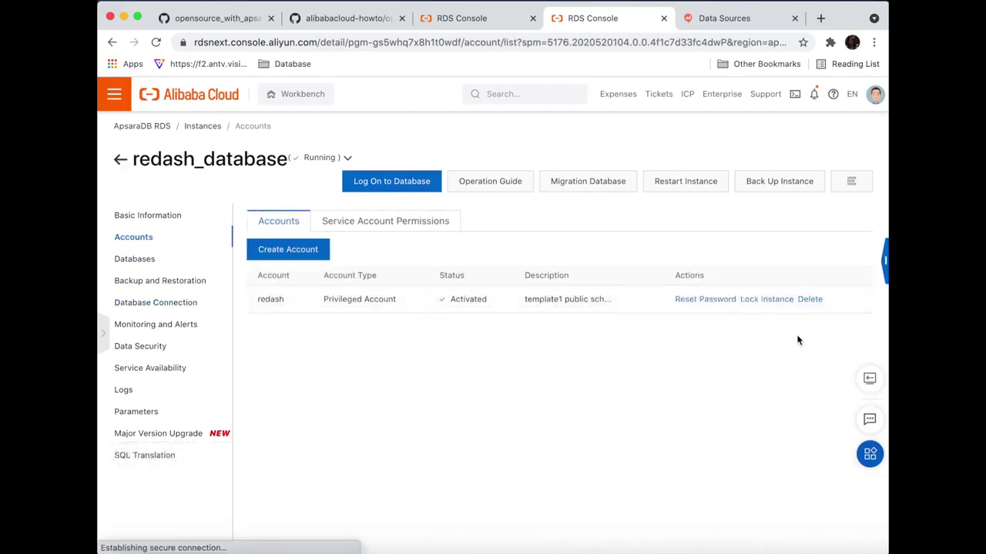
click(705, 299)
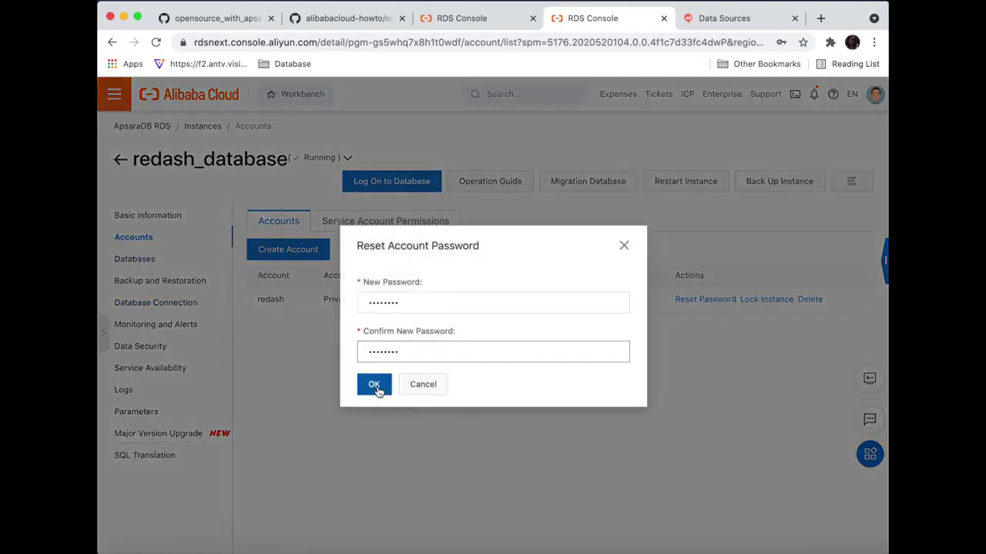
click(373, 379)
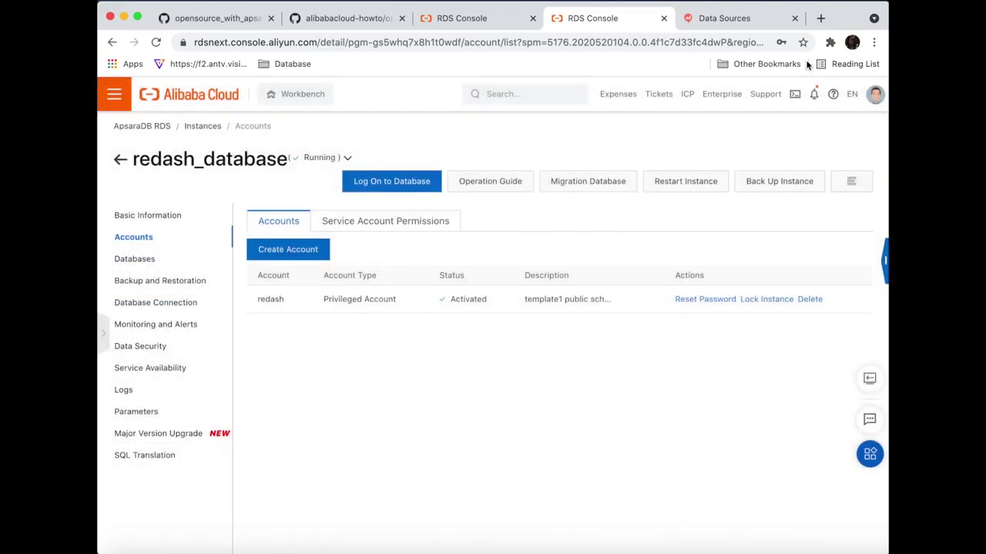
click(736, 21)
- Fill in User redash, the account password, and Database Name redash
text(redash)
click(441, 445)
text(•)
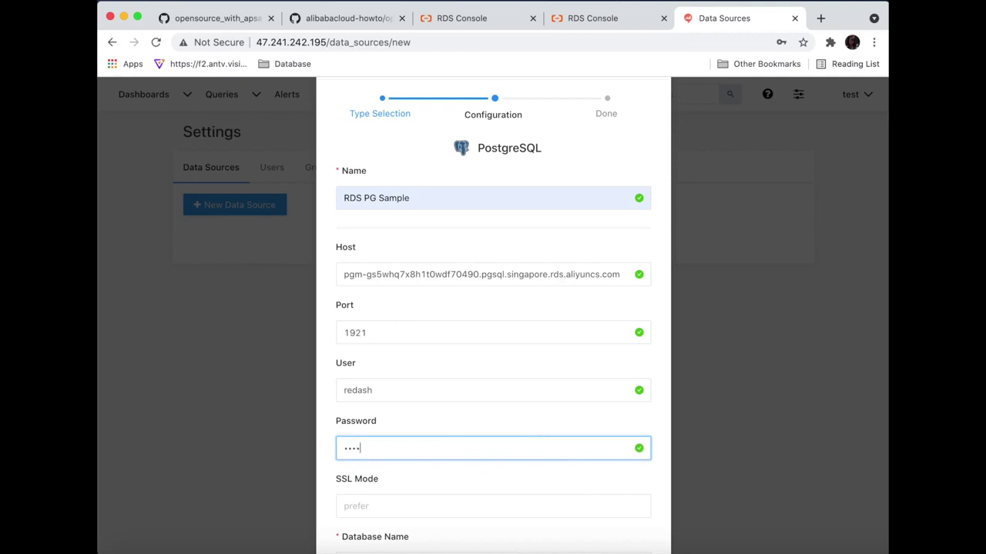
scroll(141, 459, down, 3)
click(403, 460)
click(407, 489)
- Create the data source, pass the connection test, save, and return to Data Sources
click(636, 521)
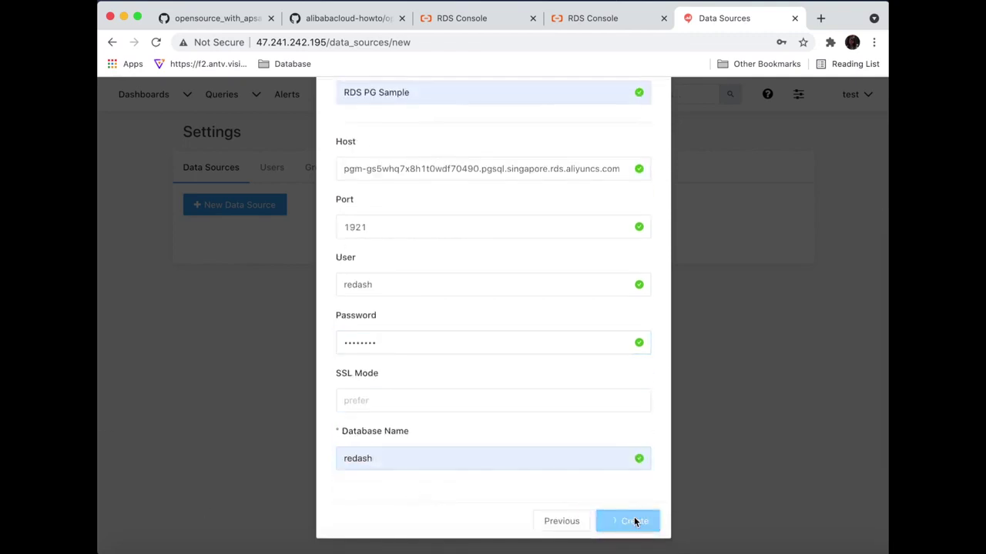
scroll(713, 385, down, 5)
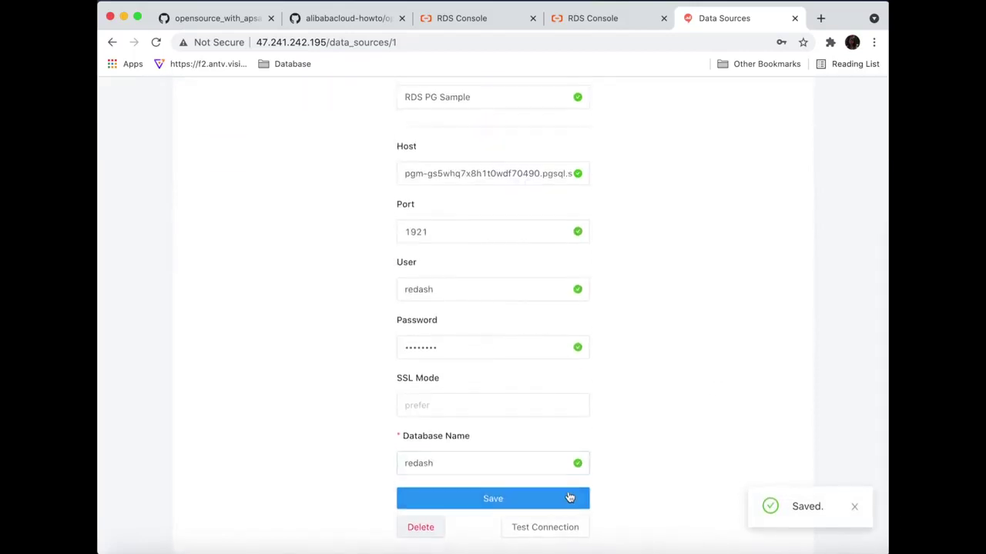
click(578, 529)
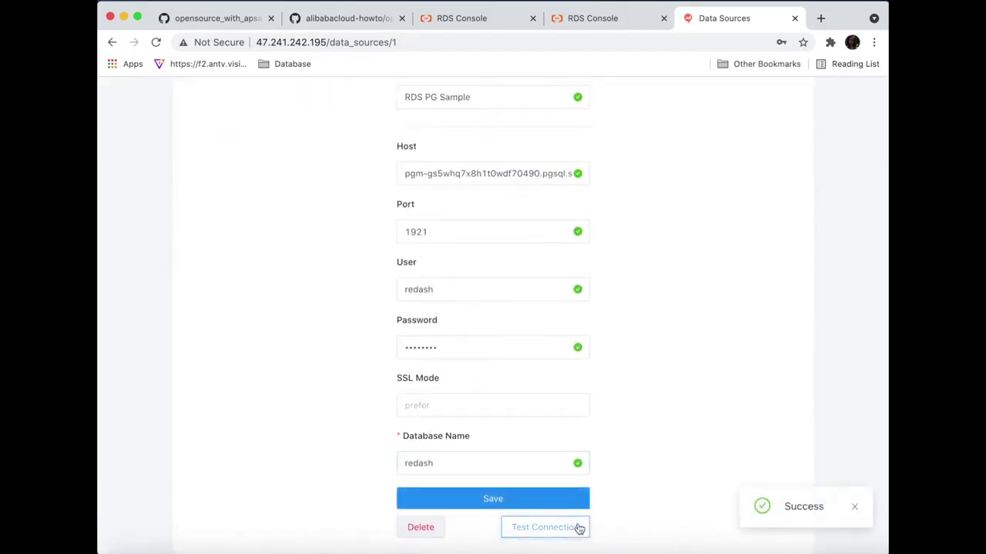
click(576, 504)
scroll(632, 452, up, 5)
click(227, 177)
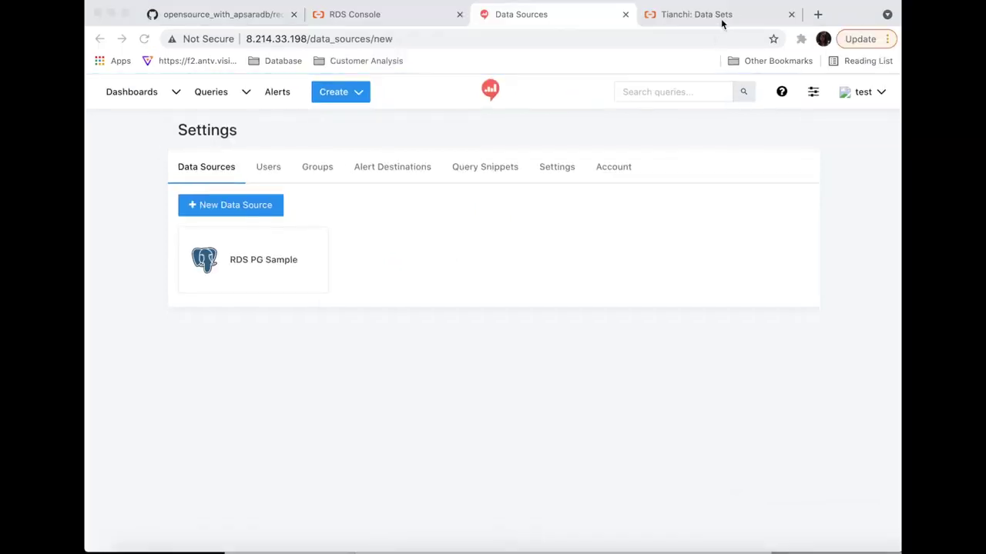
- Switch to the Tianchi tab for the User Behavior Data on Taobao App dataset
click(721, 15)
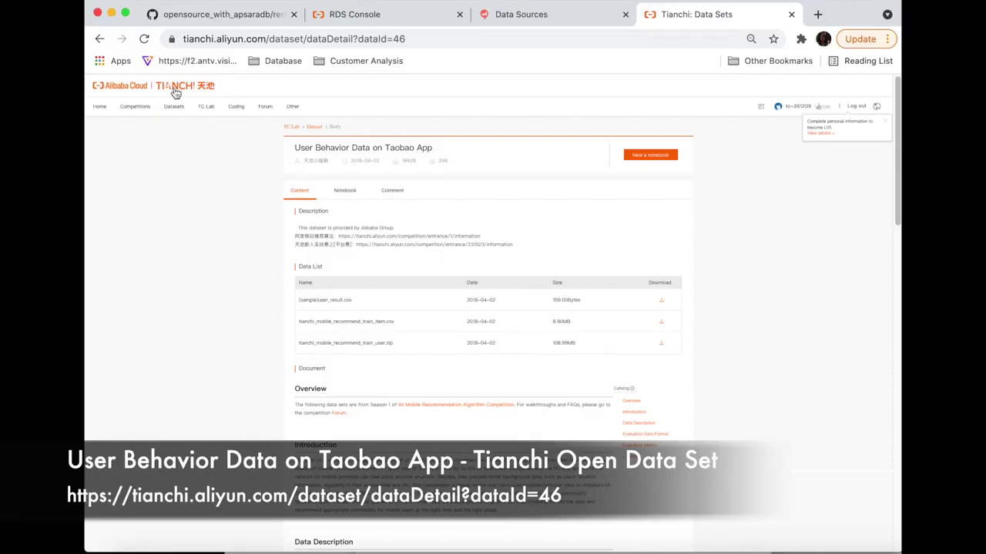
- Open Tianchi's homepage and Data Sets listing, then go back to Redash's Data Sources page
click(174, 87)
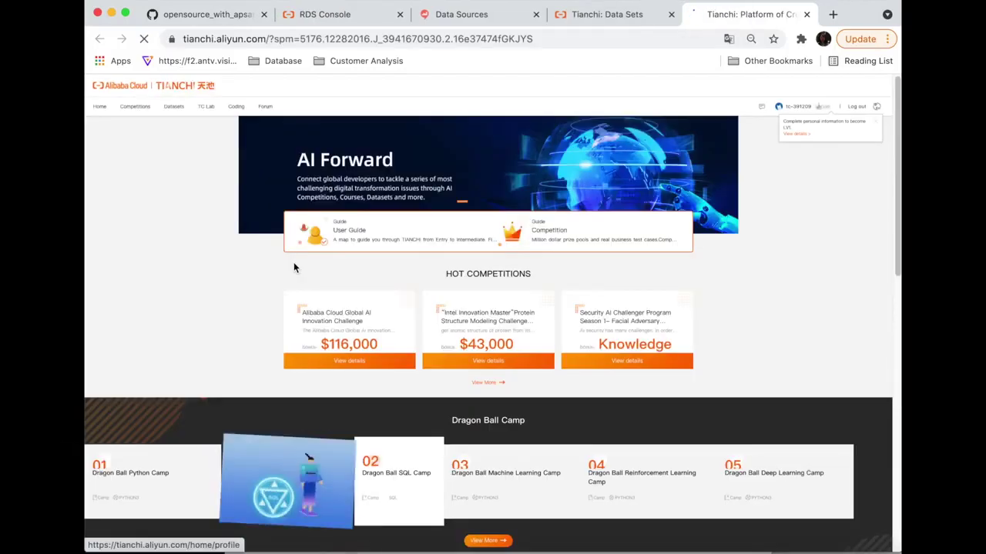
click(173, 106)
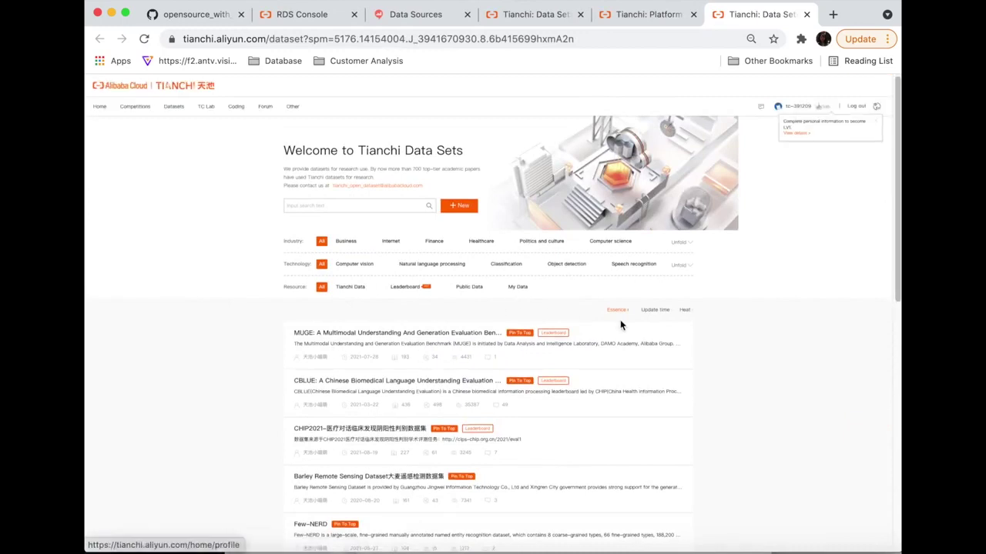
click(413, 14)
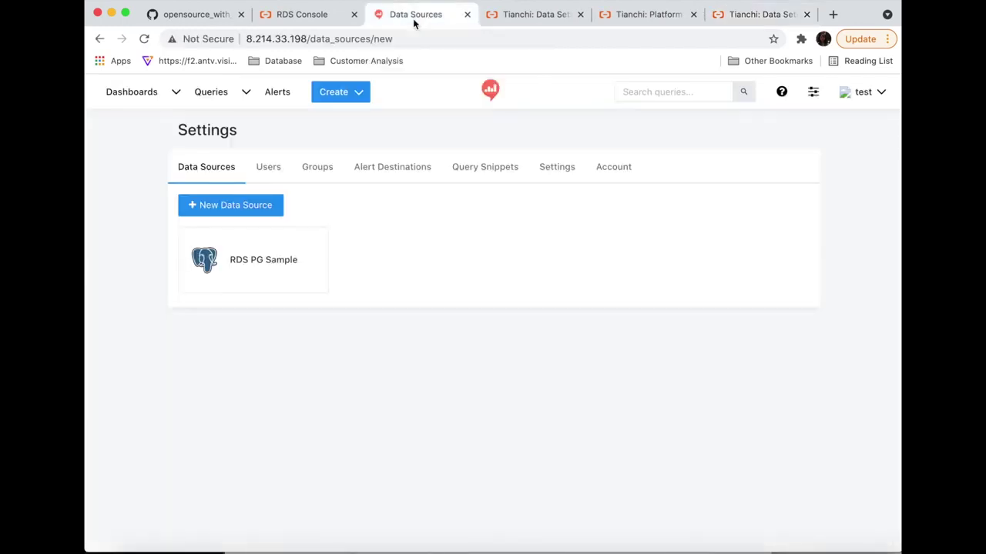
- Start a new query, check the customers and items columns, and title it 'Customer Behavior Type in Hours'
mouse_move(341, 98)
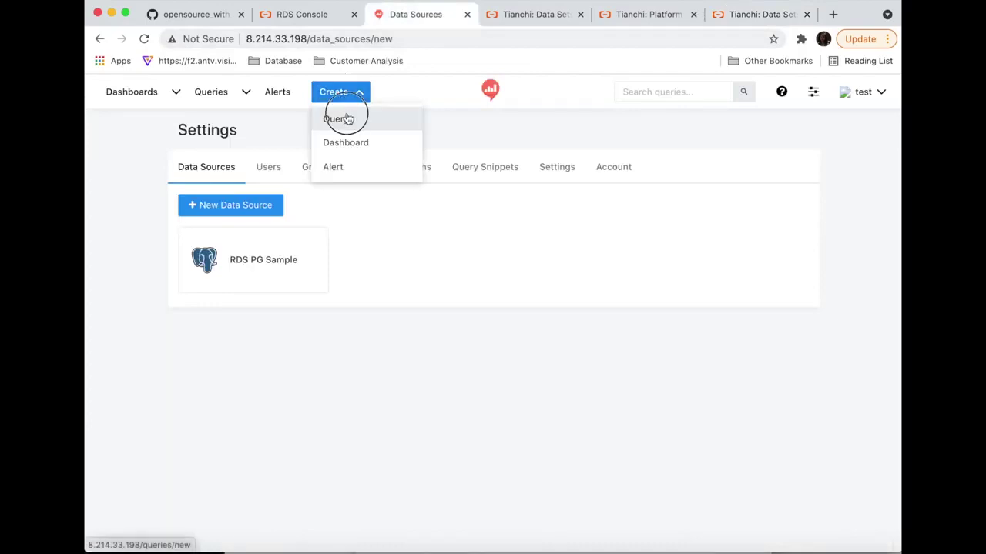
click(346, 117)
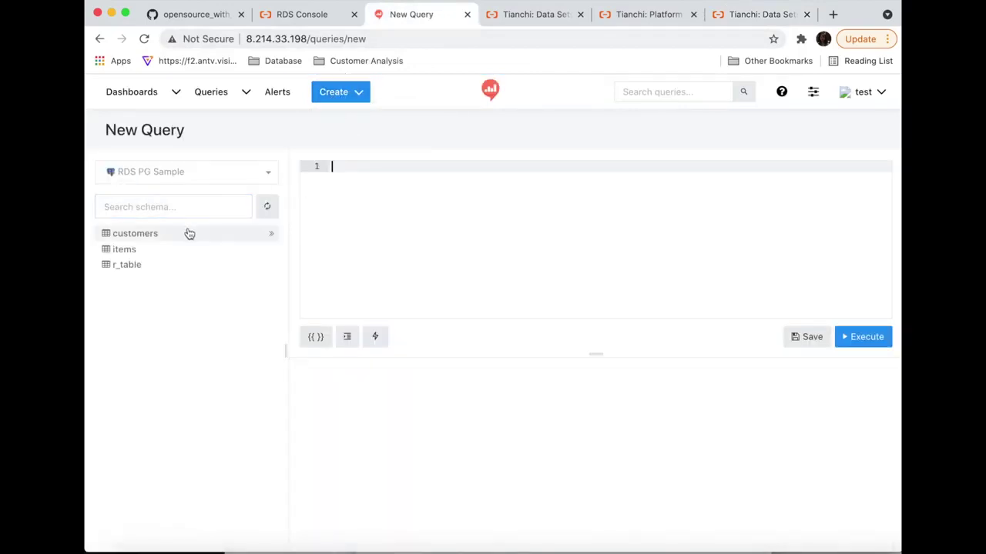
click(187, 232)
click(151, 326)
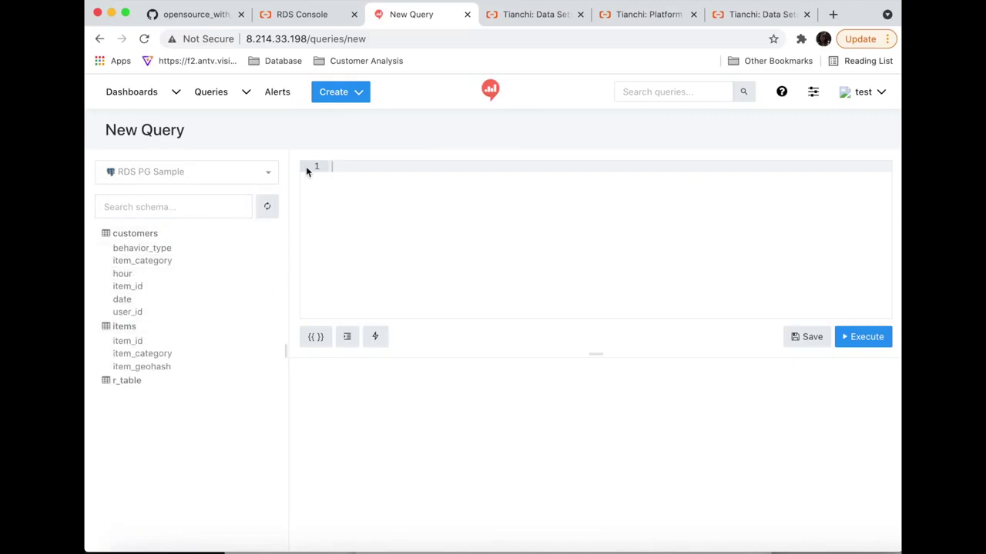
click(181, 130)
key(BackSpace)
key(BackSpace)
key(BackSpace)
key(BackSpace)
key(BackSpace)
key(BackSpace)
key(BackSpace)
key(BackSpace)
key(BackSpace)
text(Cus)
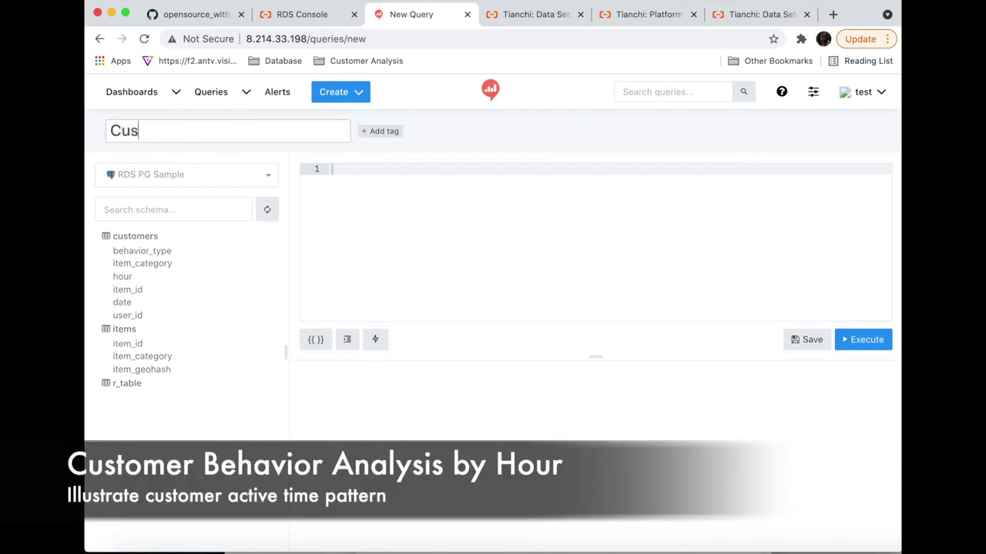
text(tomer Behavior Type in Hours)
- Write SQL counting behavior_type per hour from customers, grouped by behavior_type and hour, ordered by hour, and run it
click(363, 170)
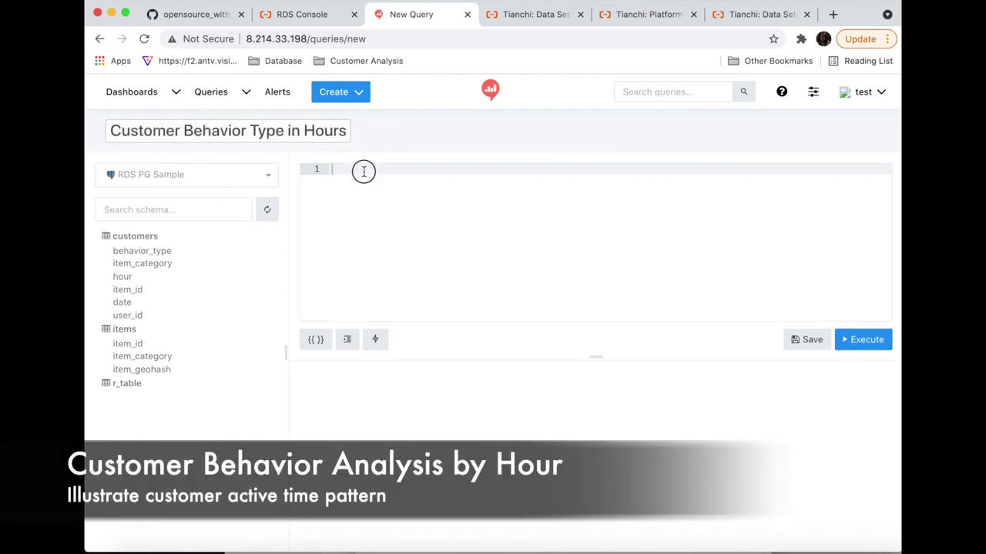
text(Select behavior_type, count(behavior_type),)
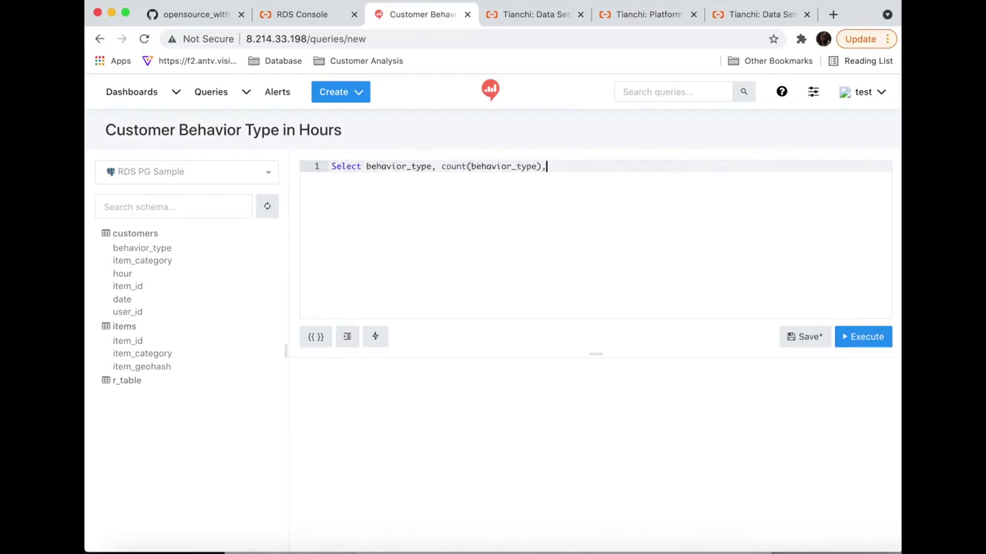
text(hour)
key(Return)
text(customers)
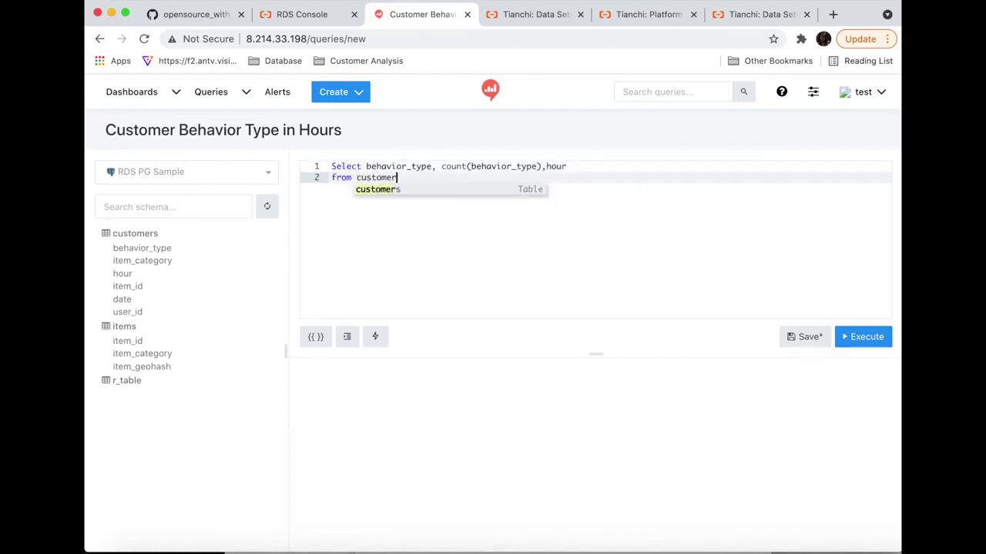
key(Return)
text(group by behavior_type,)
key(Tab)
text(,)
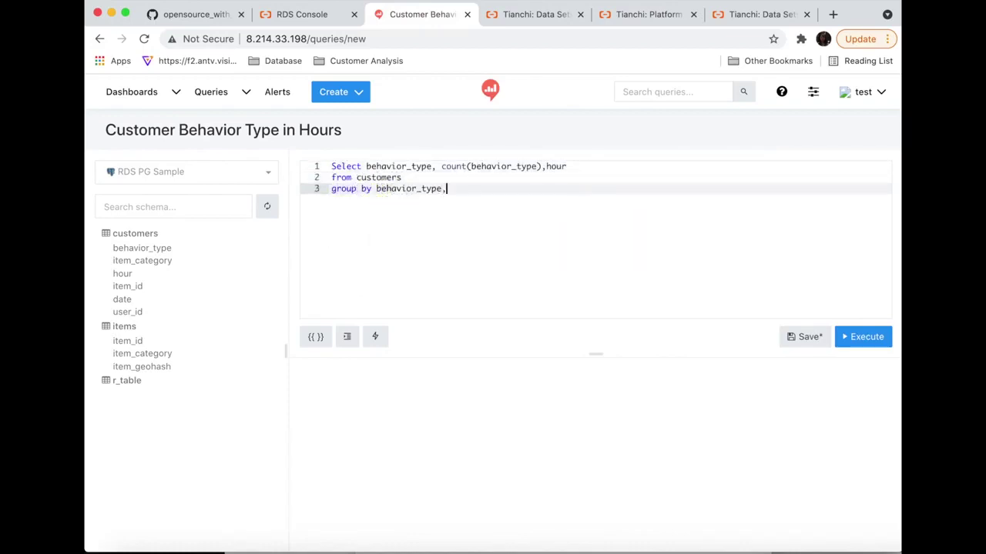
text(hour)
key(Return)
text(order by hour)
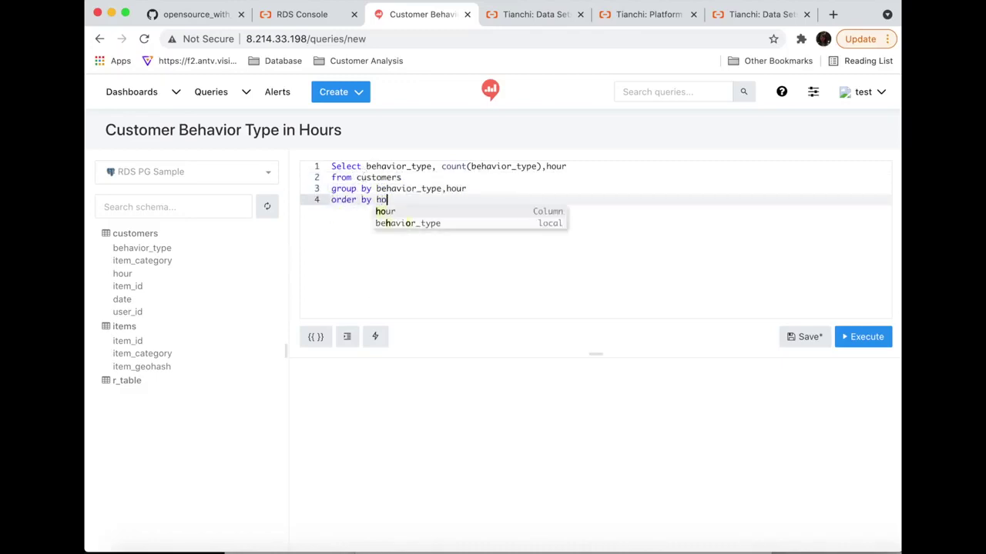
click(866, 344)
- Save the query, add a bar chart of count by hour grouped by behavior_type, and publish
click(807, 337)
click(406, 375)
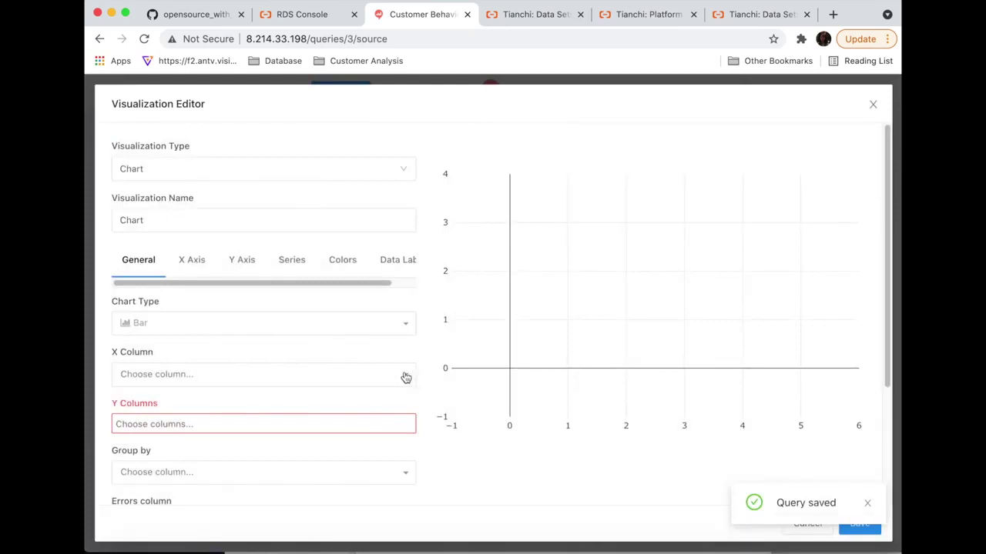
click(405, 377)
click(253, 425)
click(249, 460)
click(247, 474)
click(244, 462)
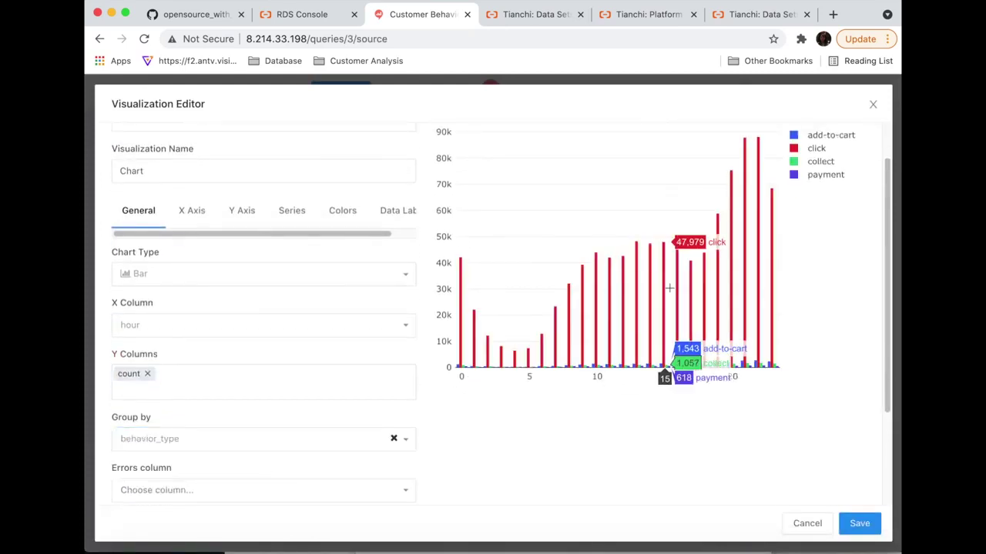
scroll(693, 362, up, 2)
click(862, 523)
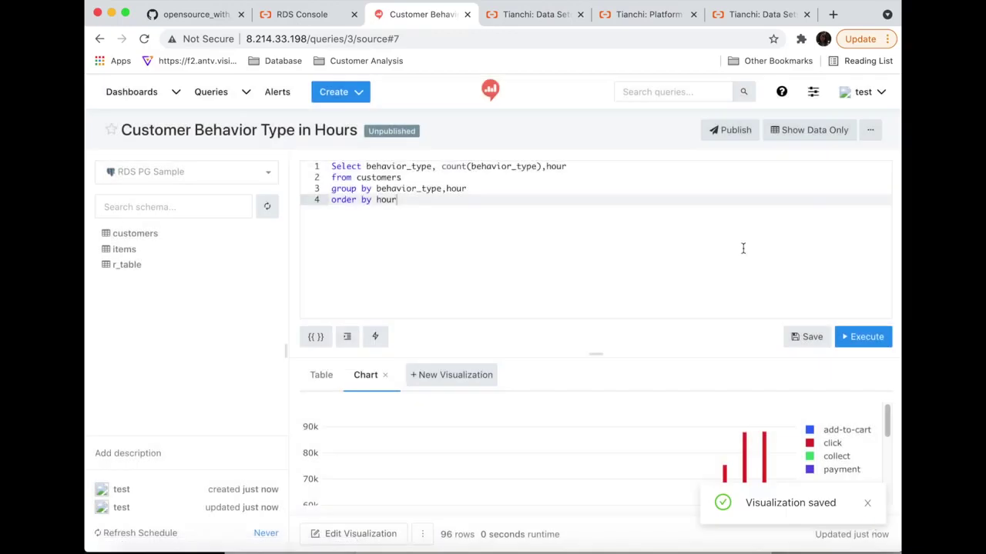
click(742, 129)
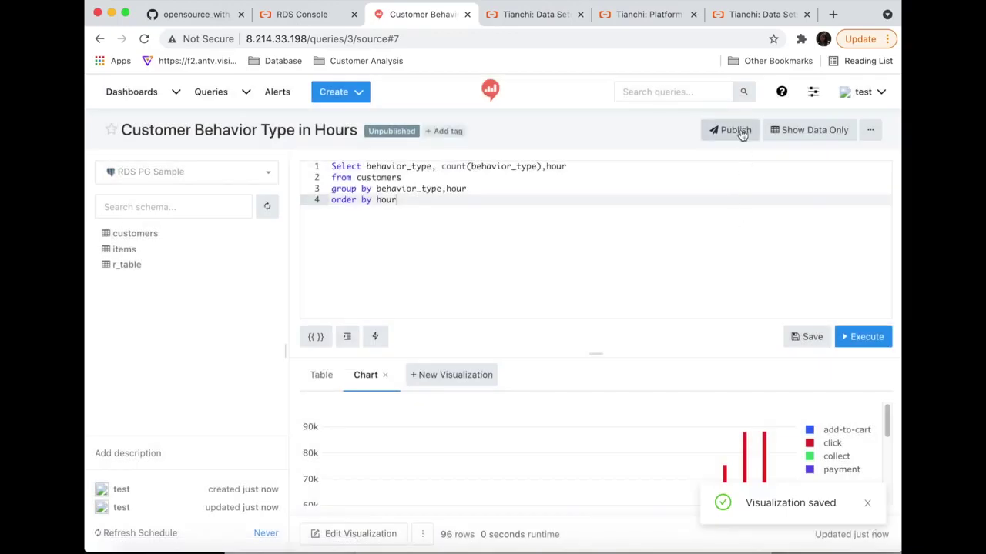
- Create another new query titled 'Item Category Analysis'
click(348, 94)
click(352, 119)
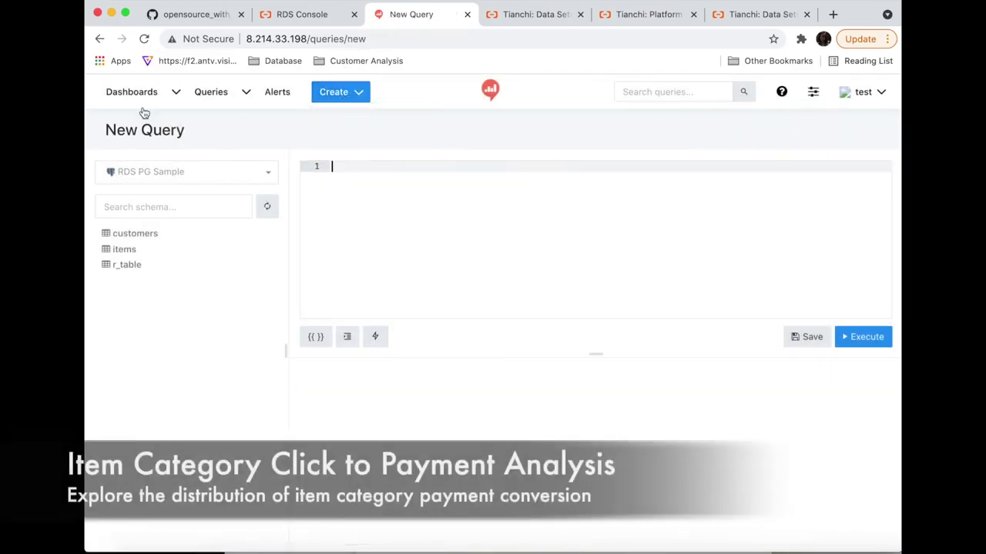
click(164, 131)
drag(188, 131, 89, 132)
key(BackSpace)
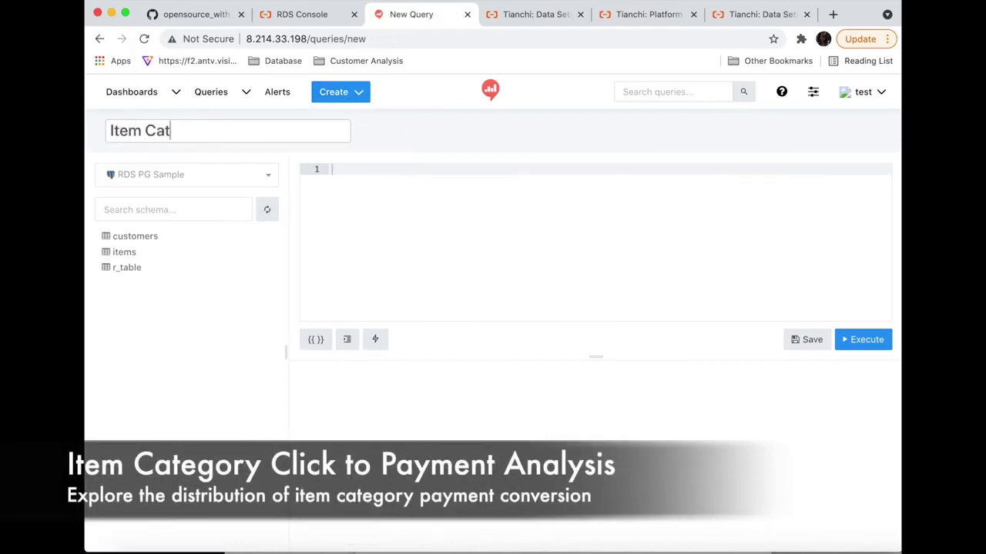
text(Item Category Analysis)
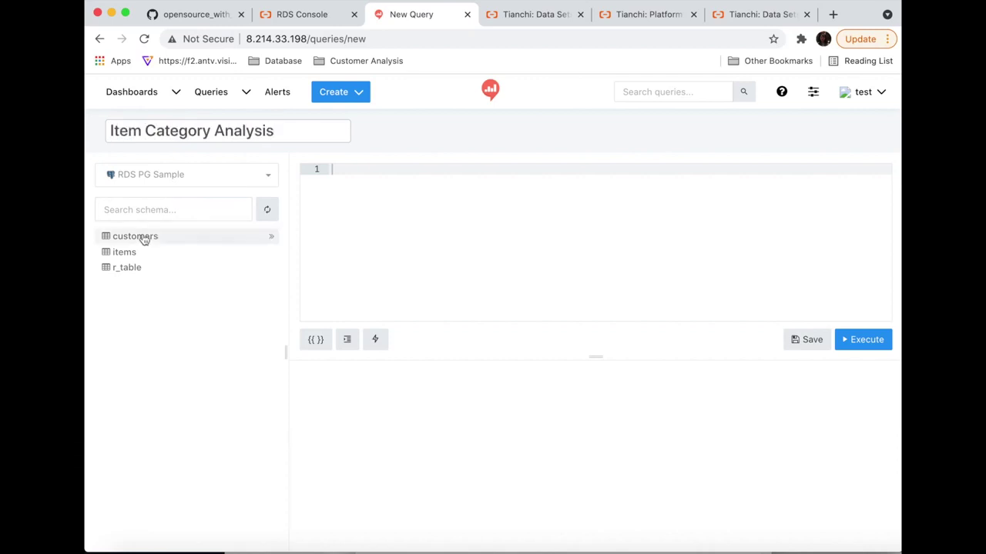
click(143, 235)
click(132, 325)
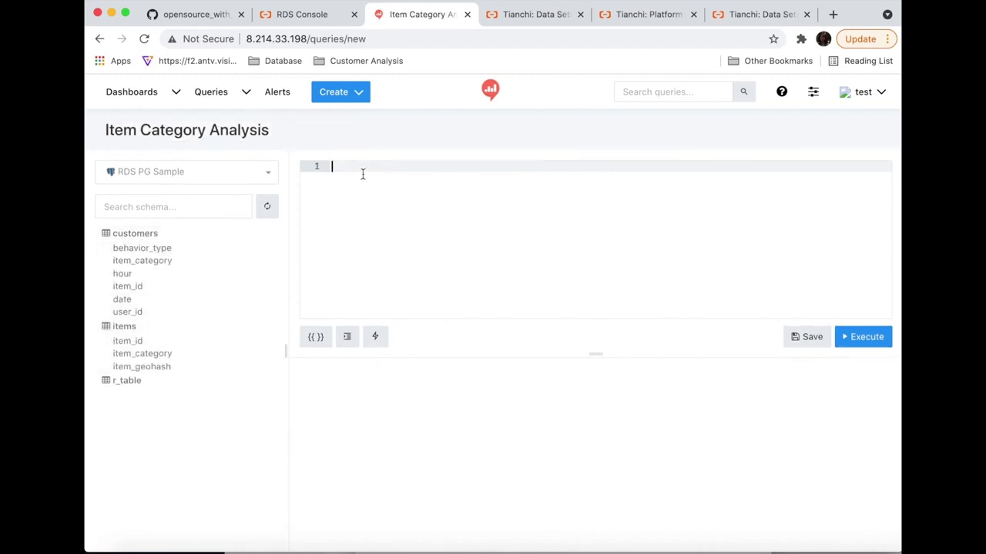
- Select item_category and a summed CASE column counting clicks as click_count
text(Select item_category)
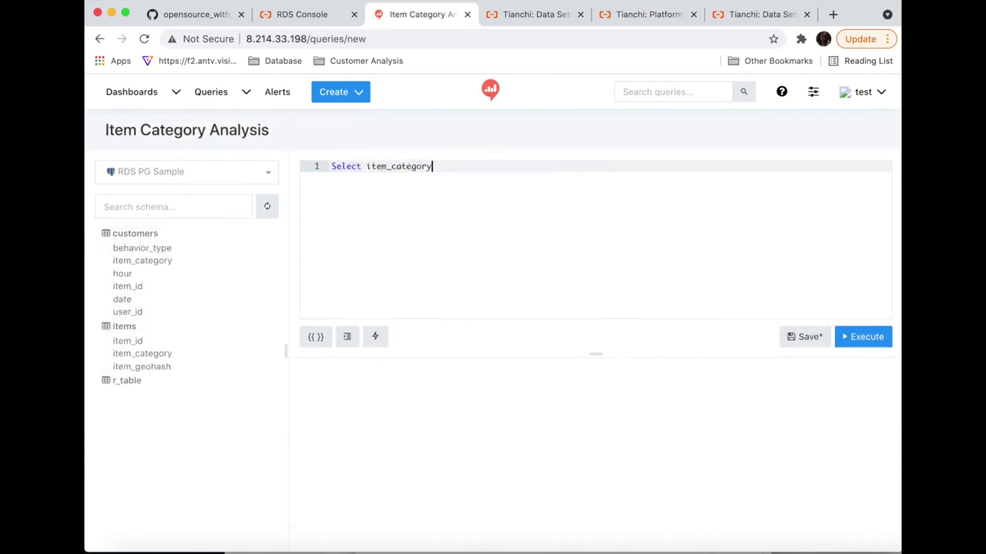
key(Return)
text(sum(case when behavior_type=)
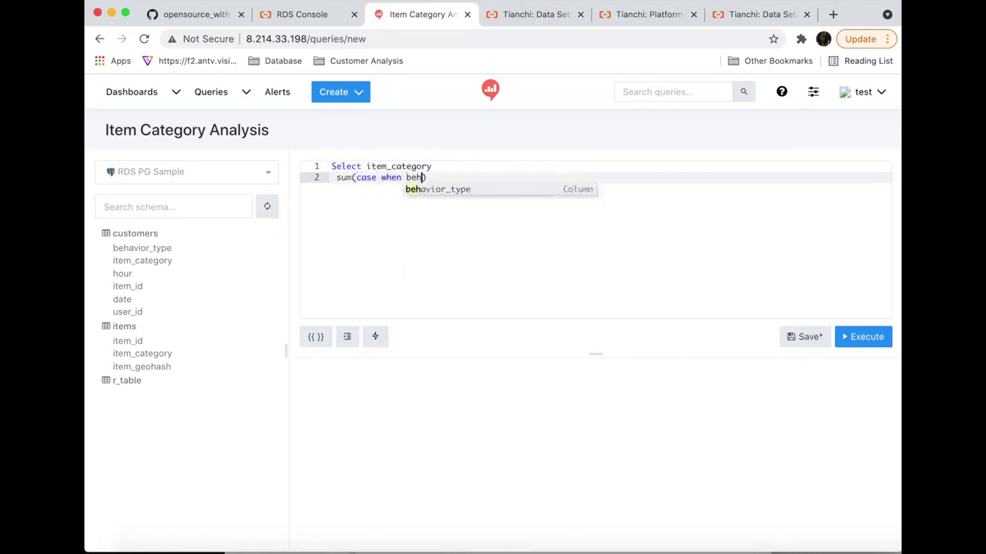
text('click' then 1 else 0)
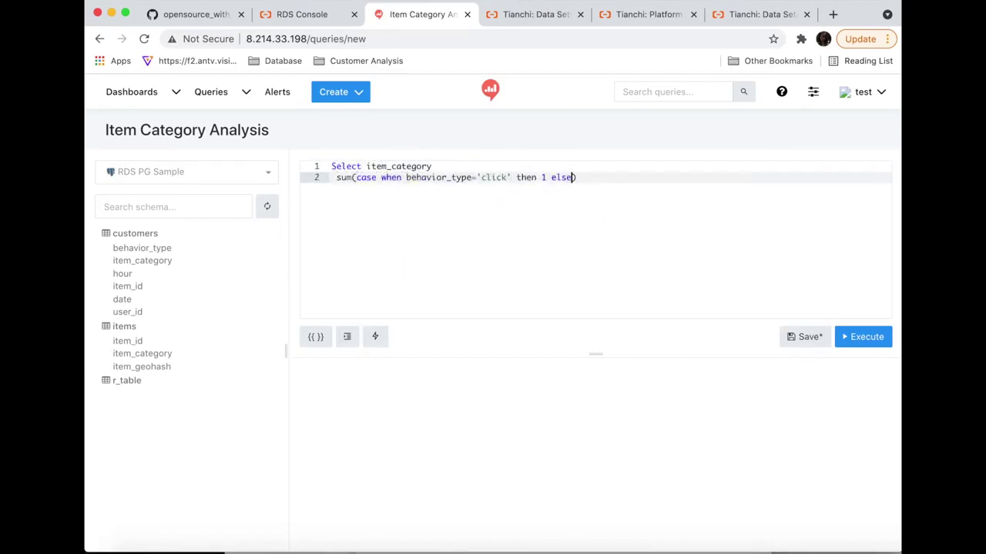
text( end) as click_count,)
key(super+shift+Left)
key(super+c)
key(Right)
key(Return)
key(super+v)
- Duplicate the click line into add-to-cart and collect_count summed columns
double_click(493, 189)
text(add-to-cart)
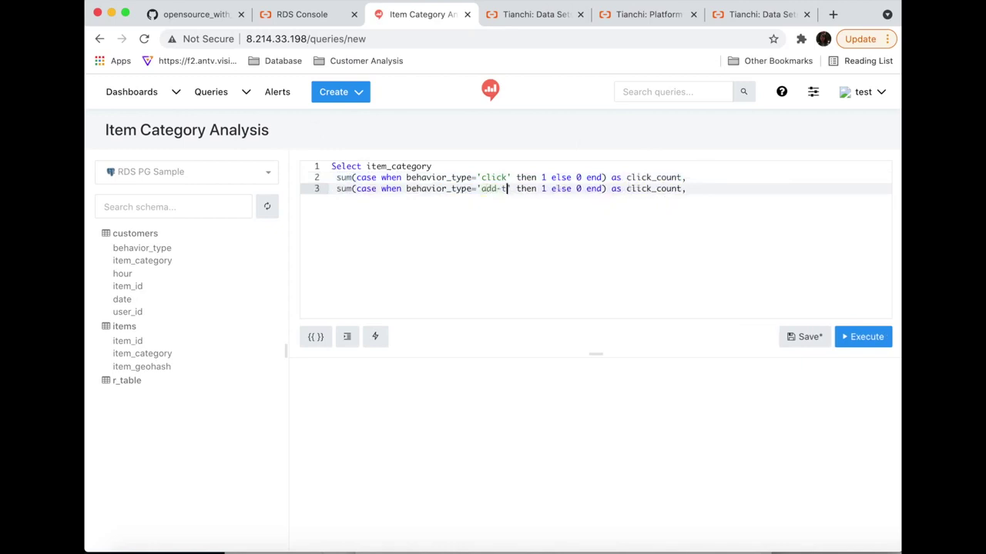
text(add-to-cart)
key(End)
key(Return)
key(super+v)
double_click(493, 199)
key(BackSpace)
text(collect)
double_click(651, 200)
text(collect_count)
- Add a payment_count summed column copied from the click line
key(End)
key(Return)
key(super+v)
double_click(494, 211)
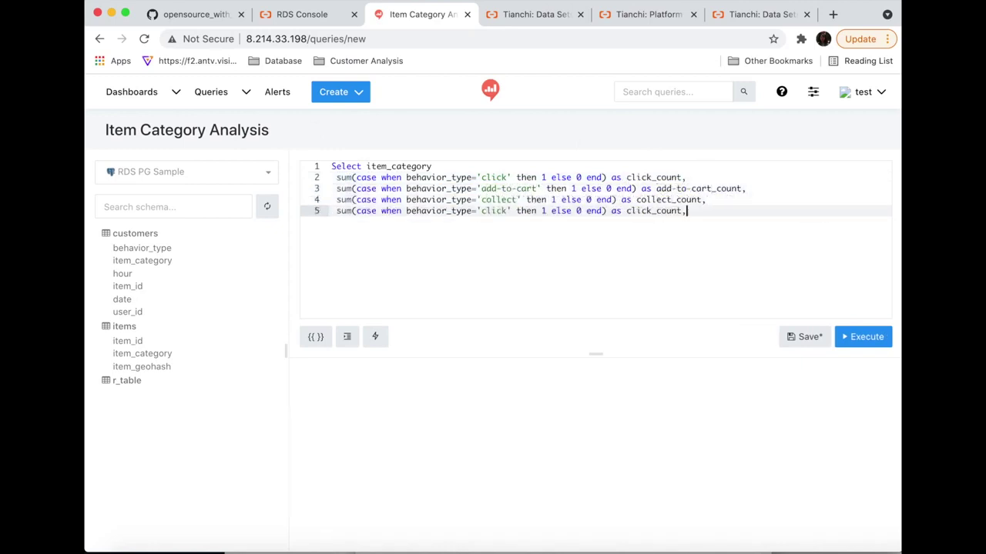
text(payment)
double_click(666, 211)
text(payment_count)
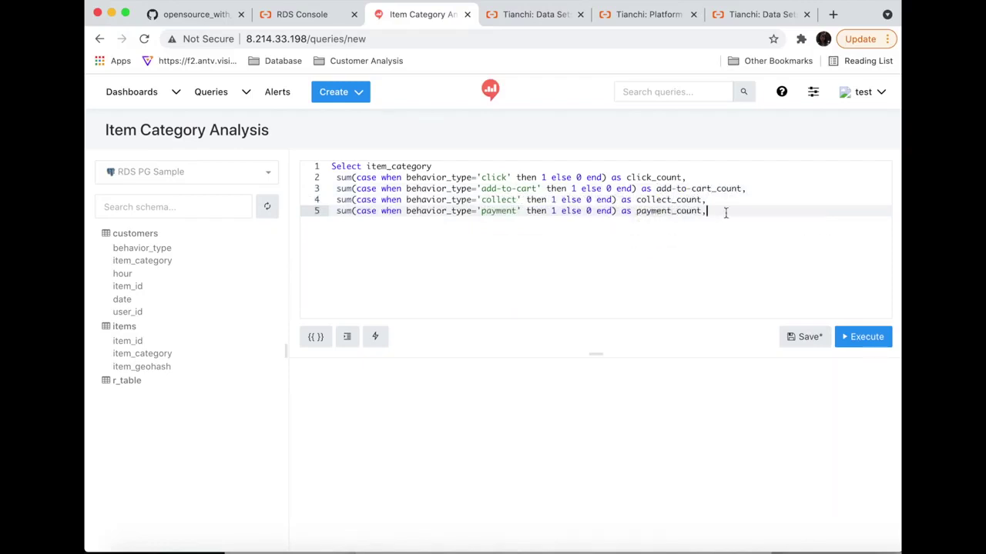
- Finish the query from customers, grouped by item_category, ordered by click_count desc, and run it
key(Return)
key(Return)
text(from customers)
key(Return)
text(group by item_)
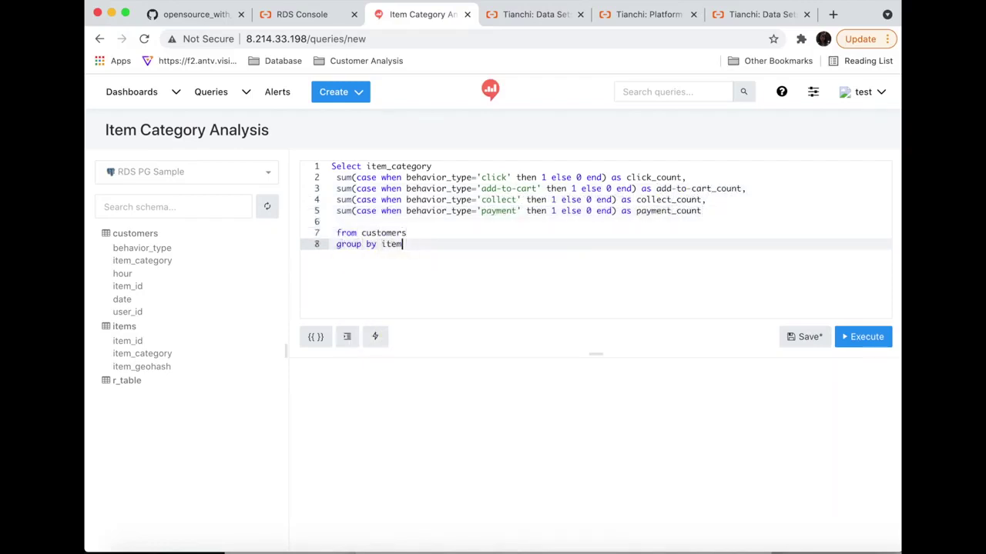
key(Down)
key(Return)
key(Return)
text(order by )
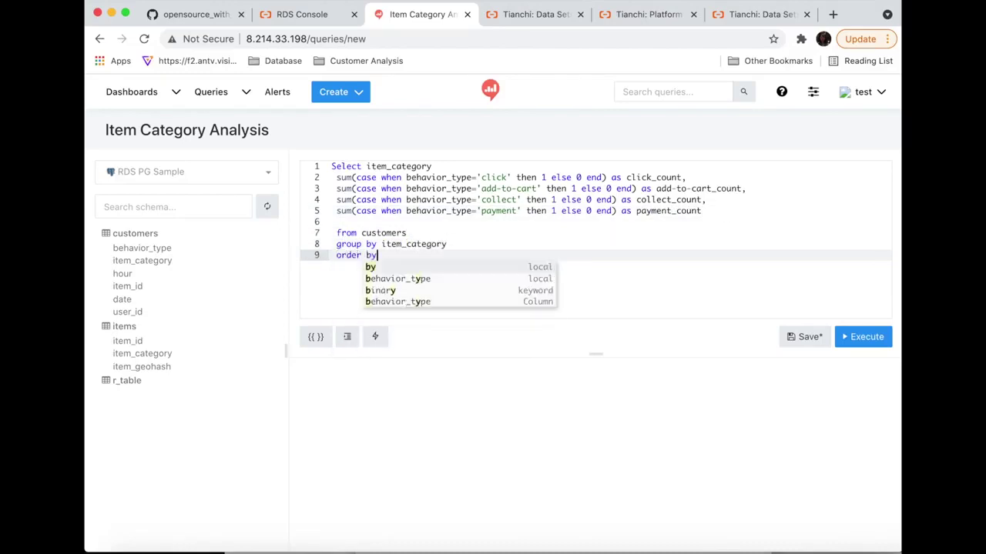
text(click)
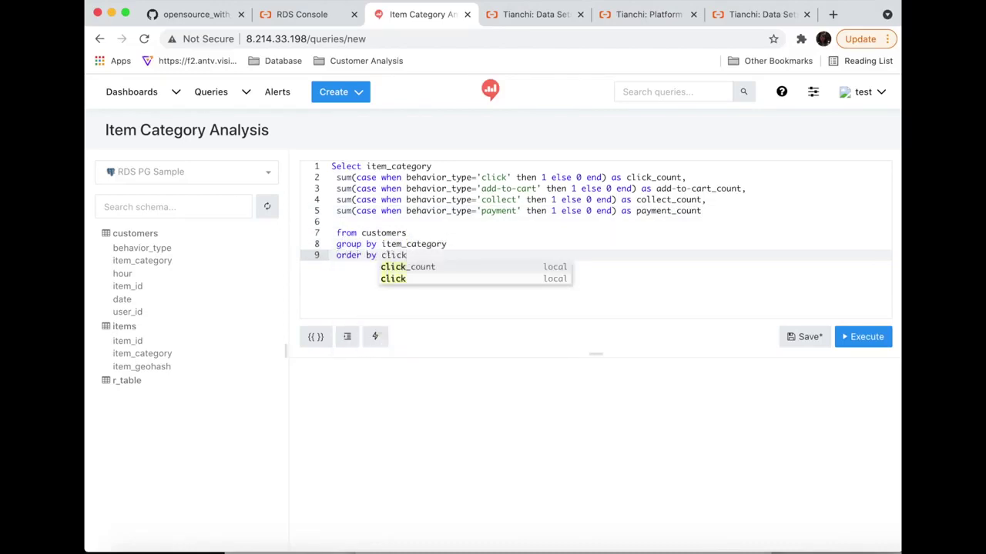
key(Return)
text(desc)
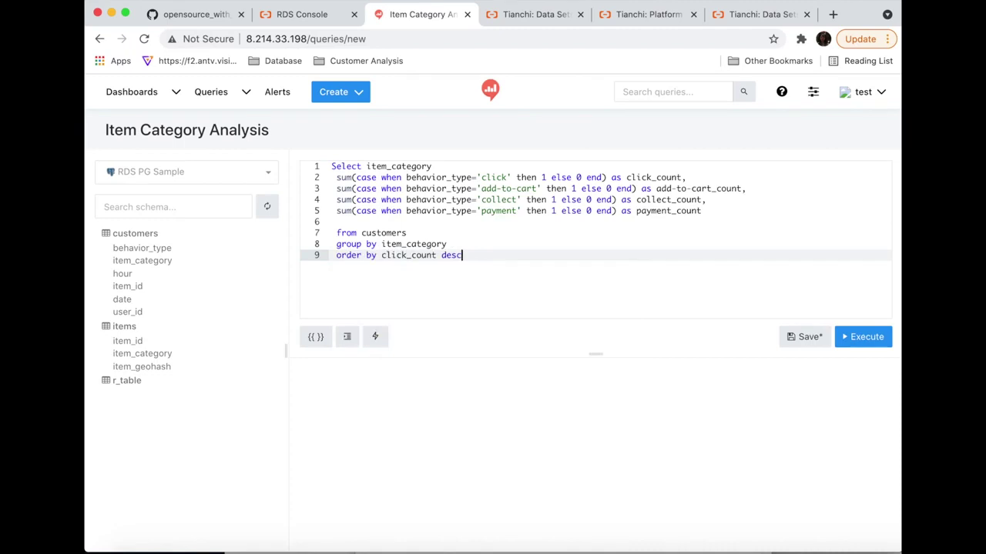
click(862, 336)
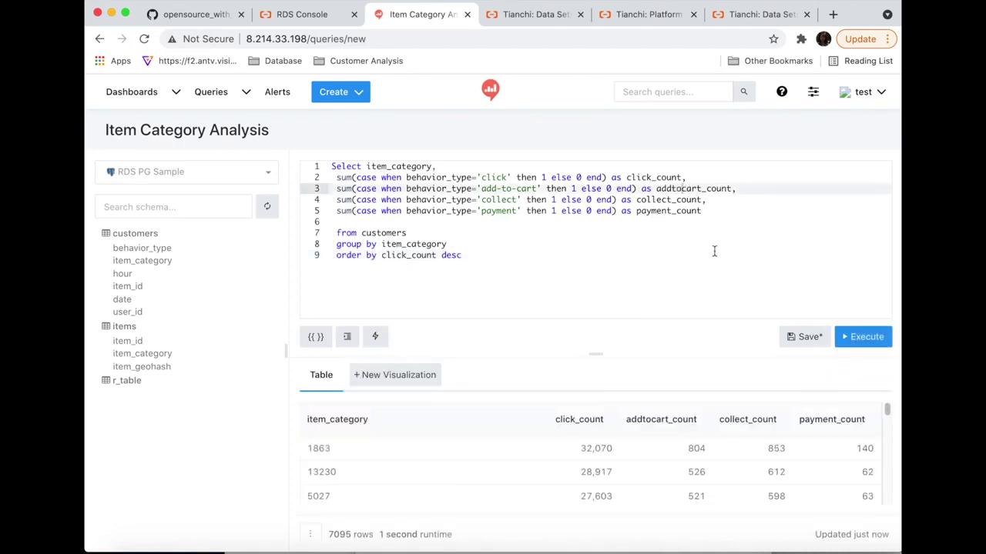
- Add a scatter visualization with payment_count on X and click_count on Y
click(395, 375)
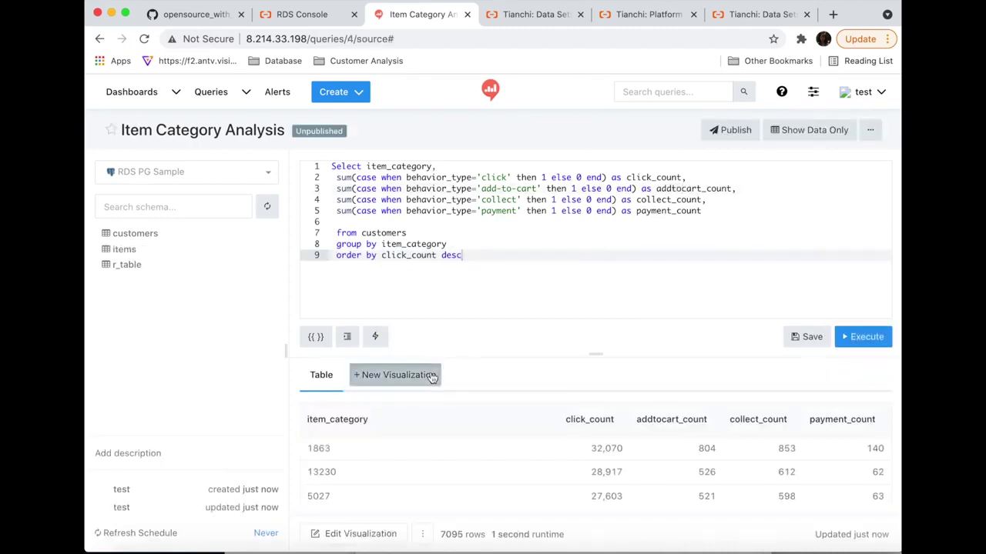
click(274, 370)
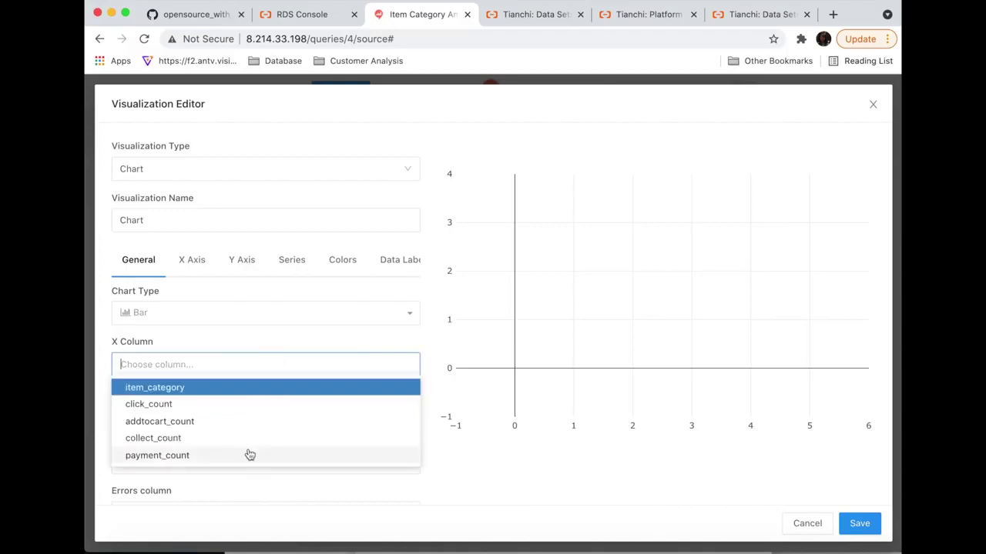
click(250, 455)
click(221, 412)
click(217, 449)
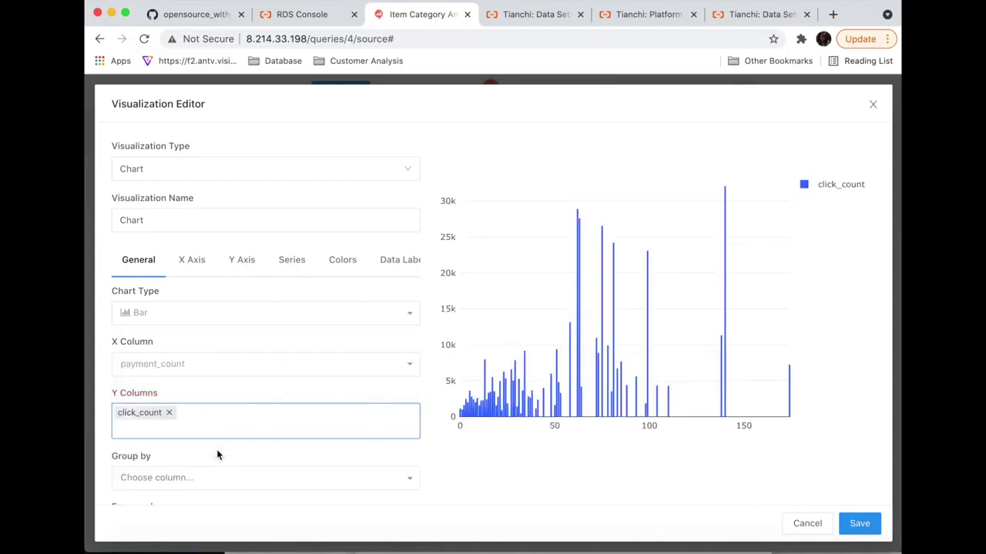
click(176, 313)
click(167, 410)
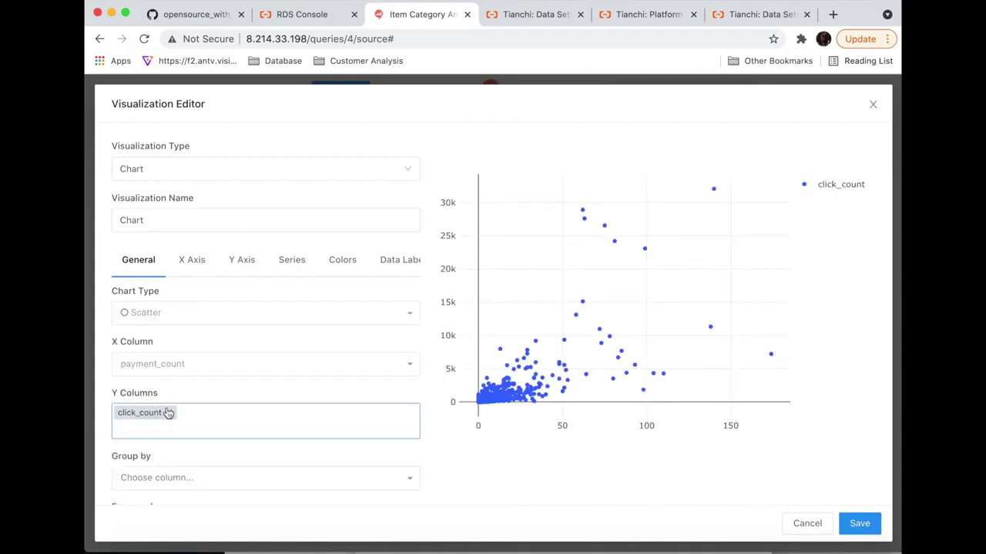
- Name it 'Item Category Analysis (Click to Payment)' with axis titles 'Payment count' and 'Cick count'
click(211, 222)
key(BackSpace)
key(BackSpace)
key(BackSpace)
key(BackSpace)
key(BackSpace)
text(Item)
click(187, 251)
click(191, 259)
click(231, 365)
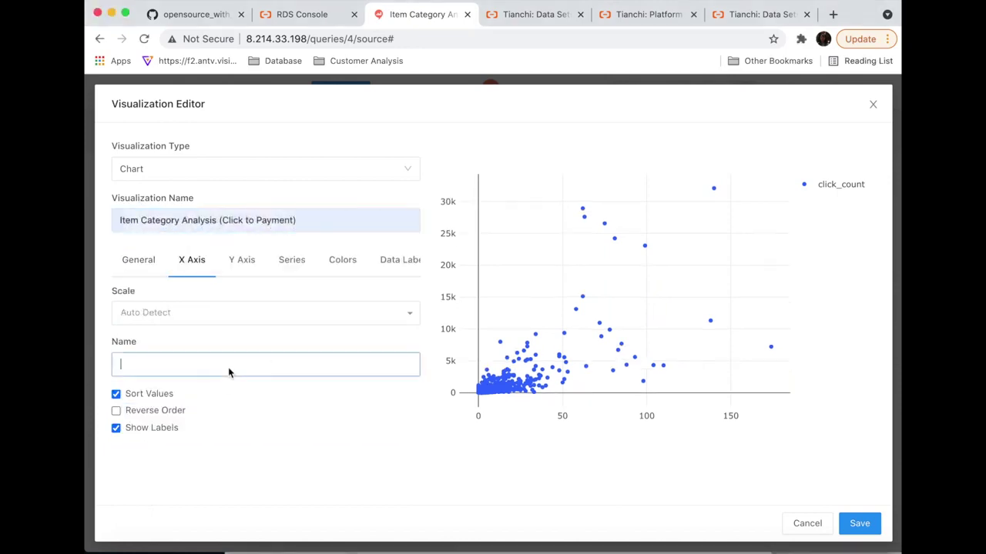
text(Payment count)
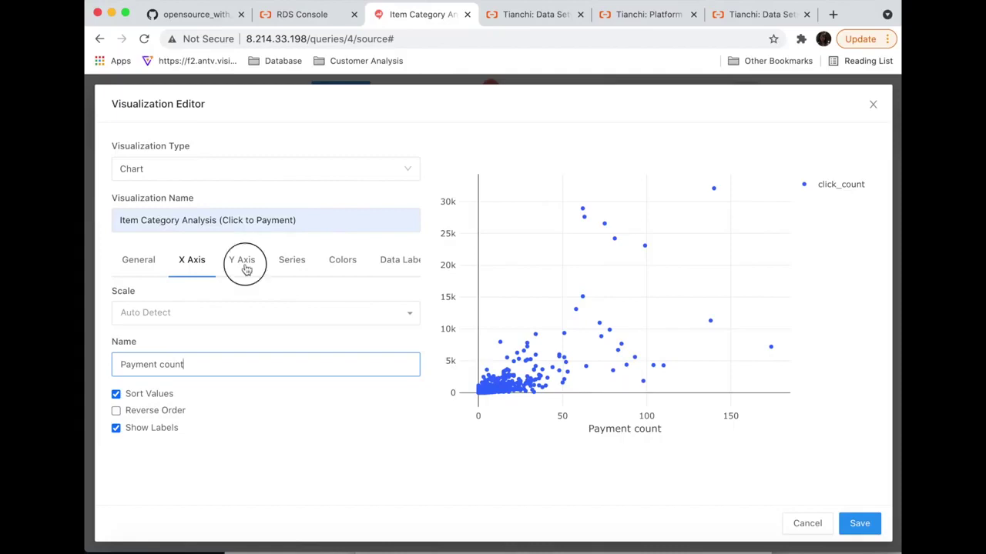
click(246, 268)
click(199, 385)
text(C)
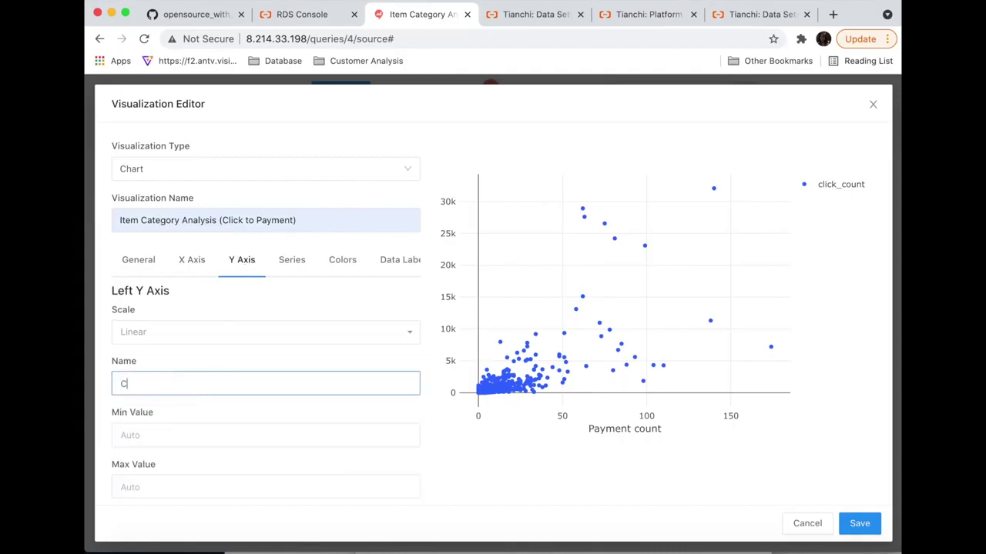
text(ick count)
- Hide the chart legend and save the scatter chart
click(138, 262)
click(112, 422)
click(860, 524)
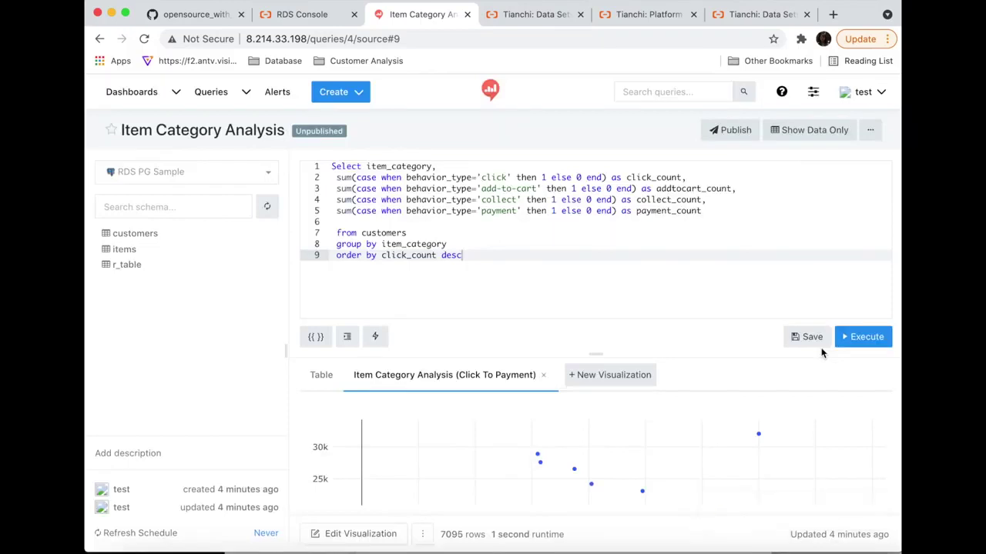
click(336, 92)
- Create a new query titled 'PV & UV'
click(347, 118)
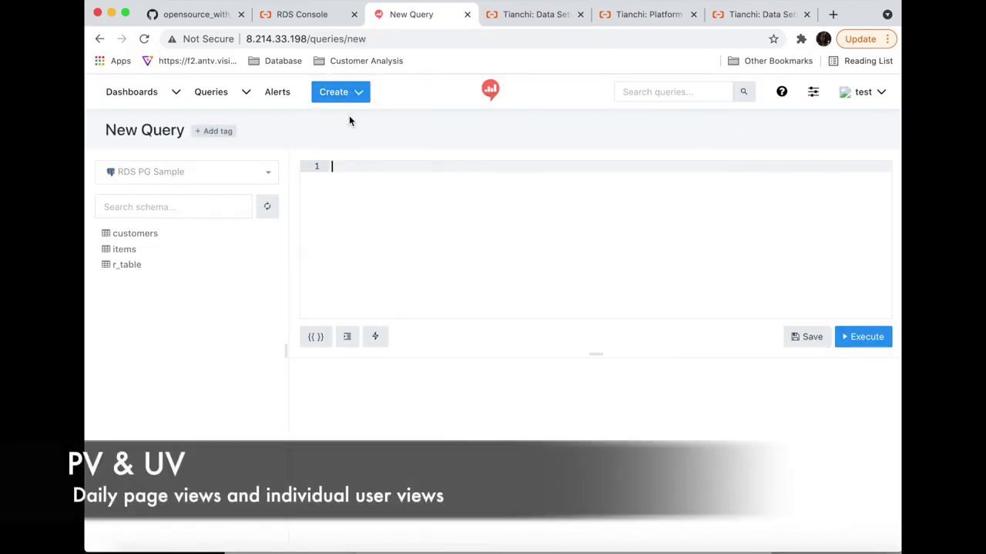
click(129, 129)
key(super+a)
text(PV & UV)
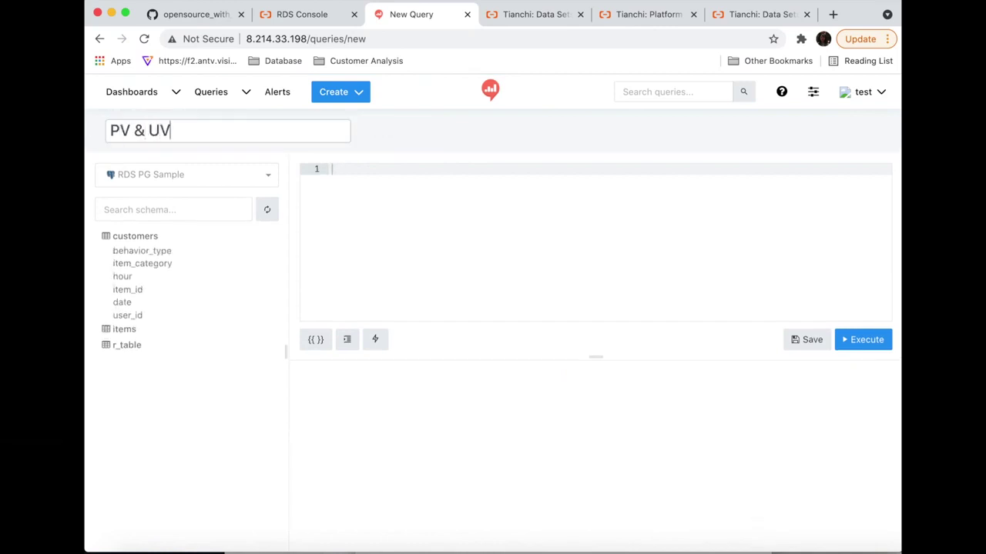
click(332, 168)
- Select date, count(*) as pv and count(distinct user_id) as uv from customers
text(select date, count(*) as pv)
key(Return)
text(count(distin)
click(473, 167)
text(,)
click(393, 177)
text(ct user_id) as uv)
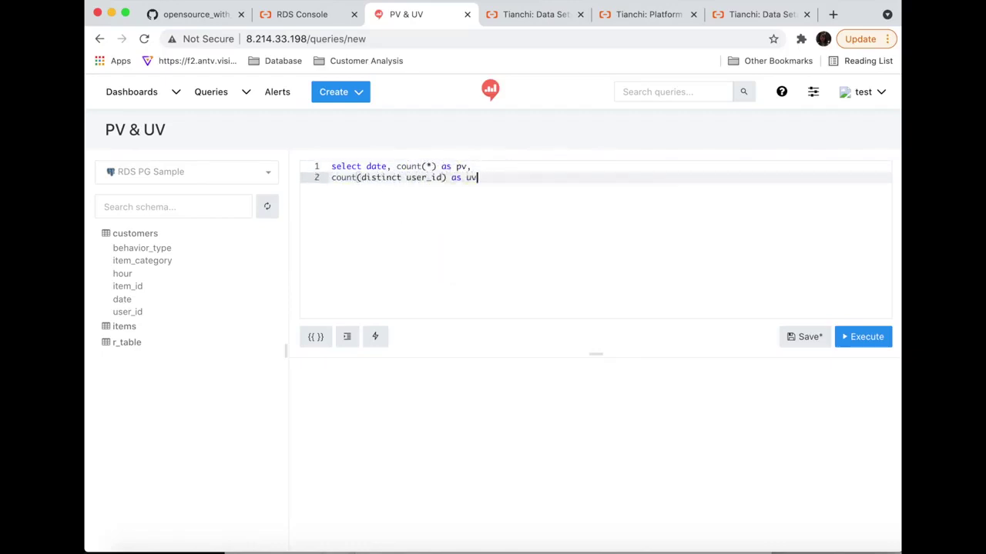
key(Return)
text(from customers)
- Filter to behavior_type 'click', group and order by date, and run the query
key(Return)
text(where beha)
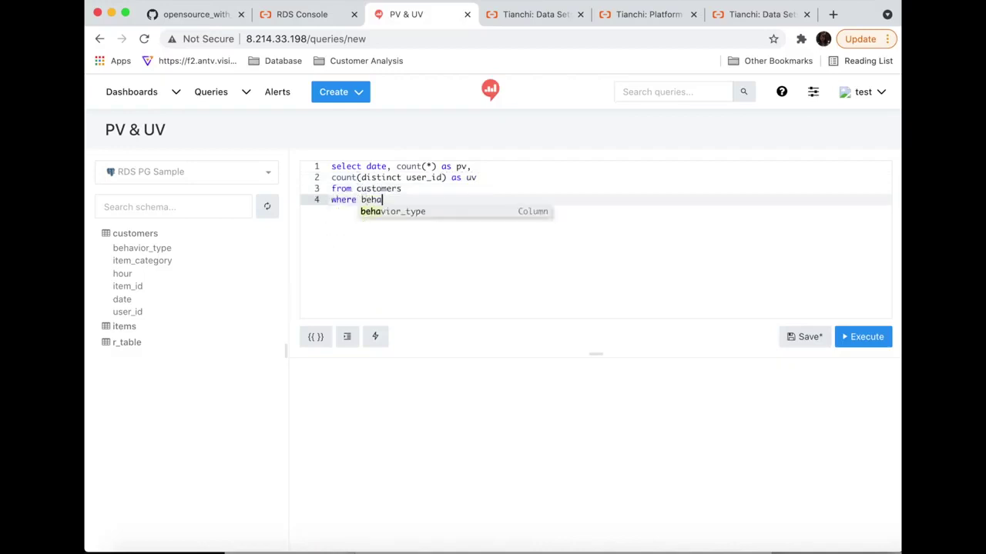
key(Return)
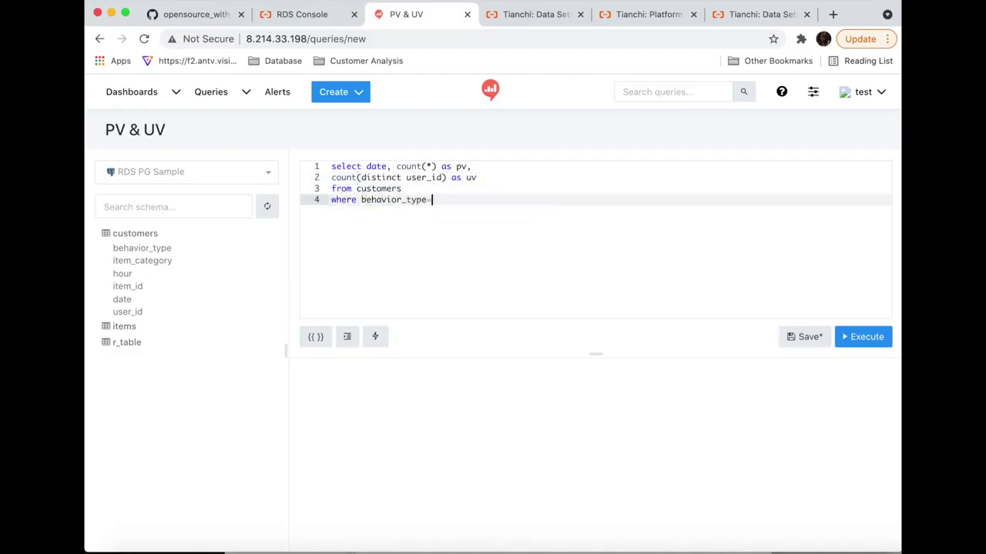
text(='click' group by date)
key(Return)
text(order by date)
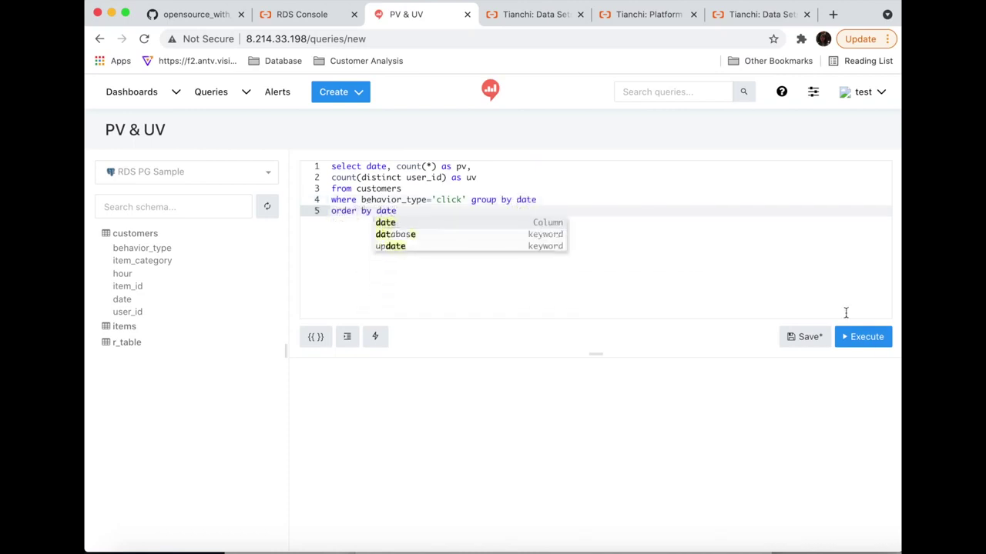
click(877, 343)
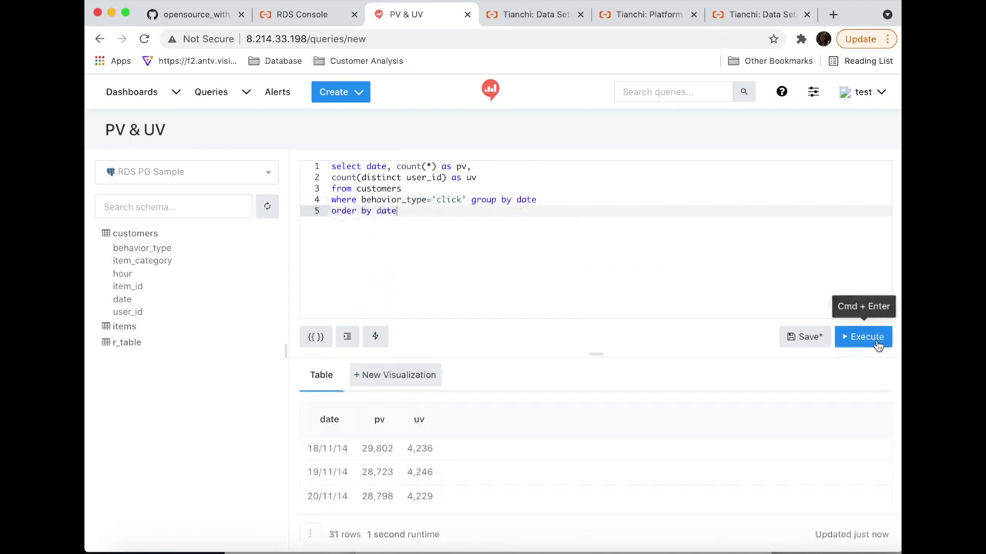
- Save the query and start a visualization named 'PV & UV'
click(807, 338)
click(401, 379)
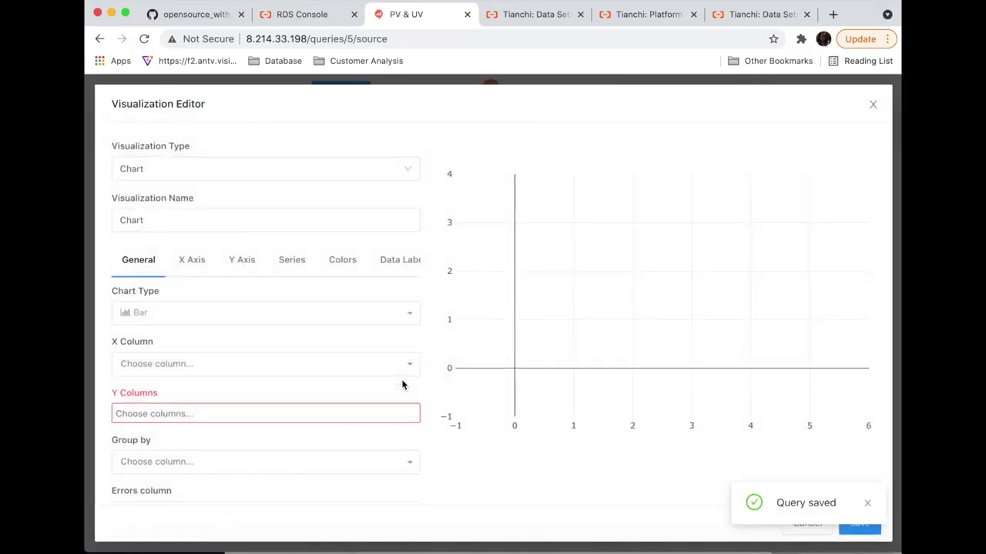
drag(231, 220, 87, 221)
text(PV & UV)
- Make it a line chart of date against pv and uv and save it
click(231, 363)
click(223, 313)
click(219, 335)
click(265, 354)
click(251, 387)
click(244, 405)
click(262, 435)
click(254, 449)
click(860, 523)
- Start another new blank query and begin editing its title
click(346, 90)
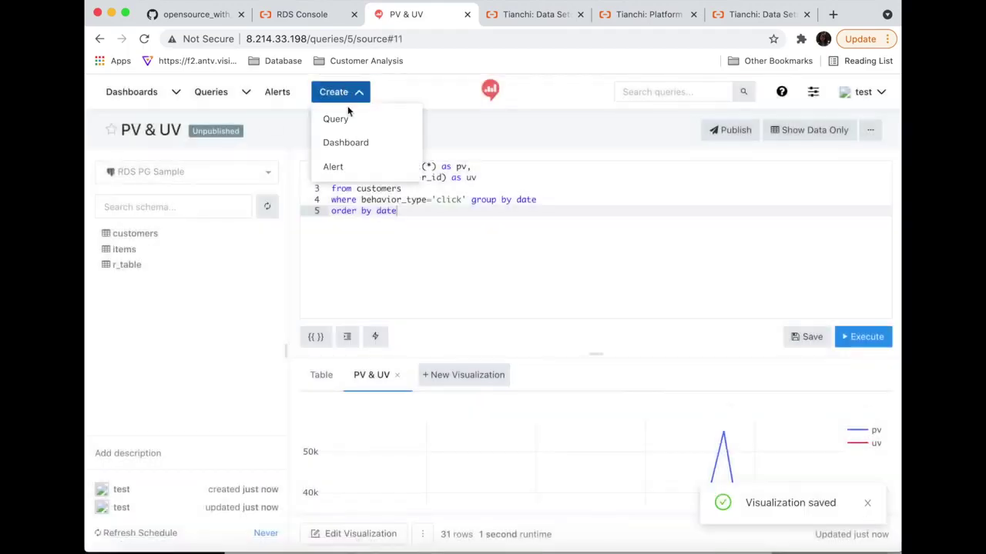
click(349, 114)
click(158, 131)
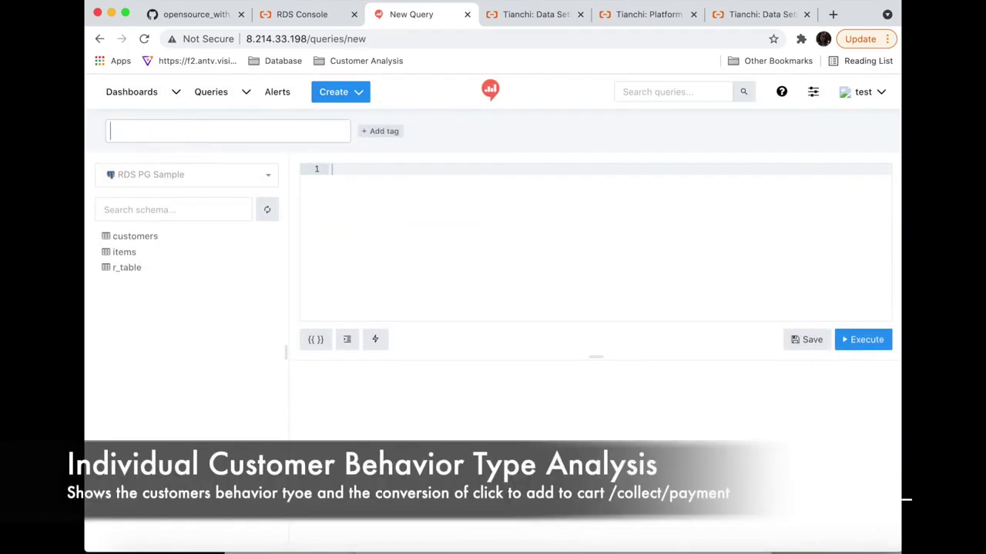
- Name the query 'Customer Analysis' and run SQL counting distinct user_id per behavior_type from customers
text(Customer Anal)
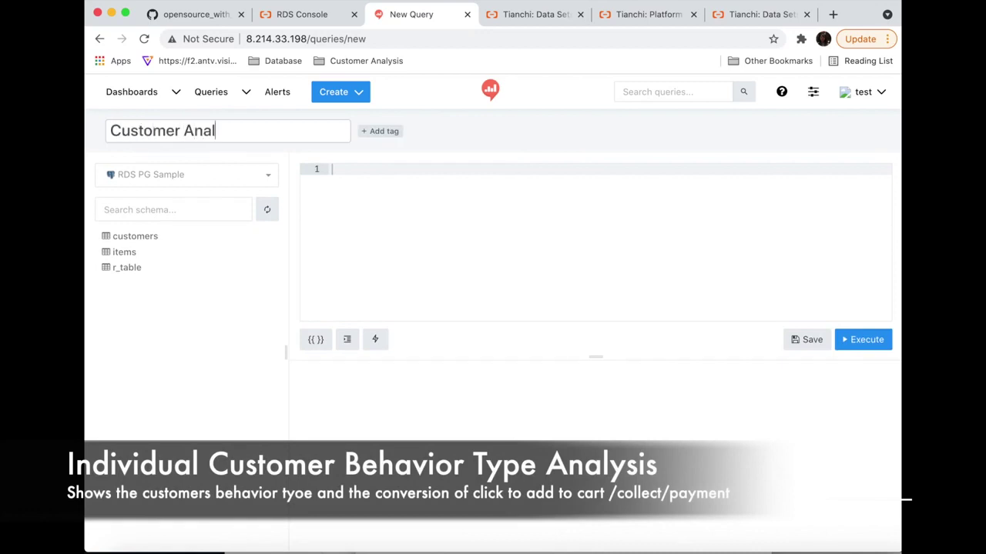
text(ysis)
click(412, 174)
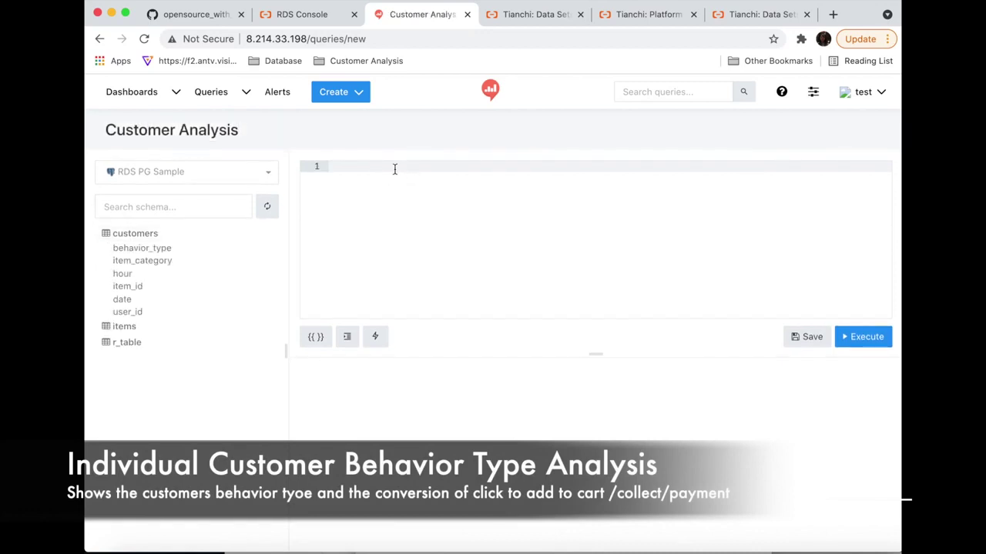
text(select behavior_type, count(distinct user_id))
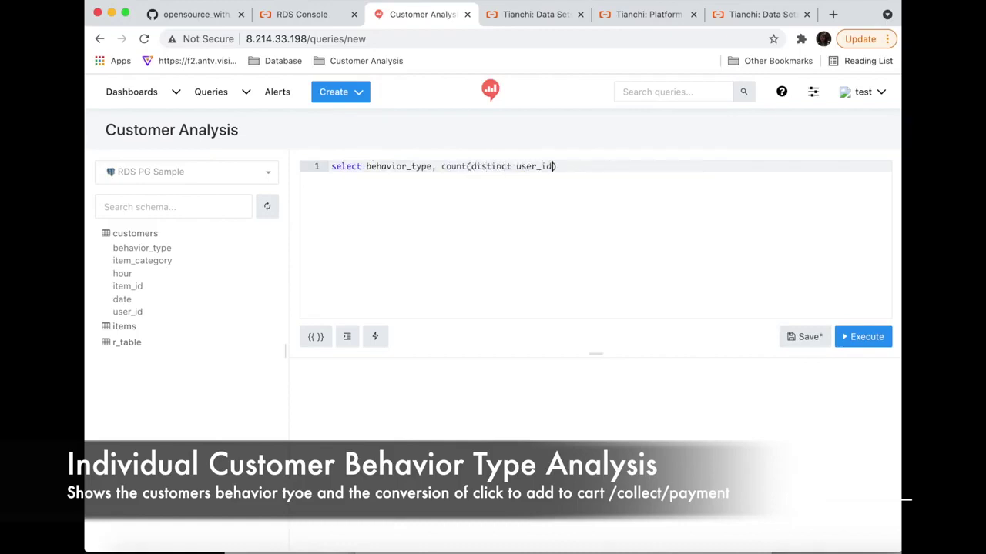
text( as count)
key(Return)
text(from customers)
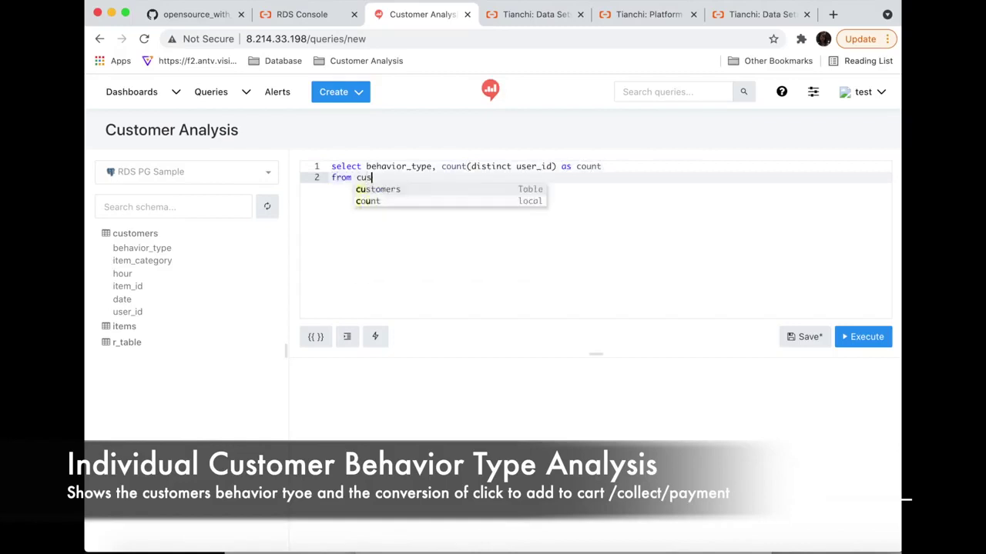
key(Return)
text(group b)
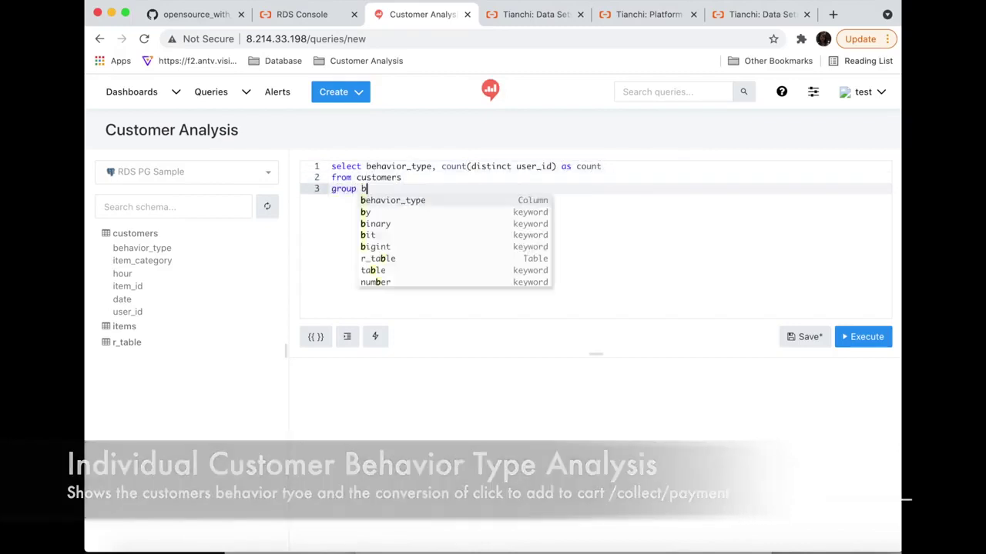
text(y behavior_type)
click(867, 336)
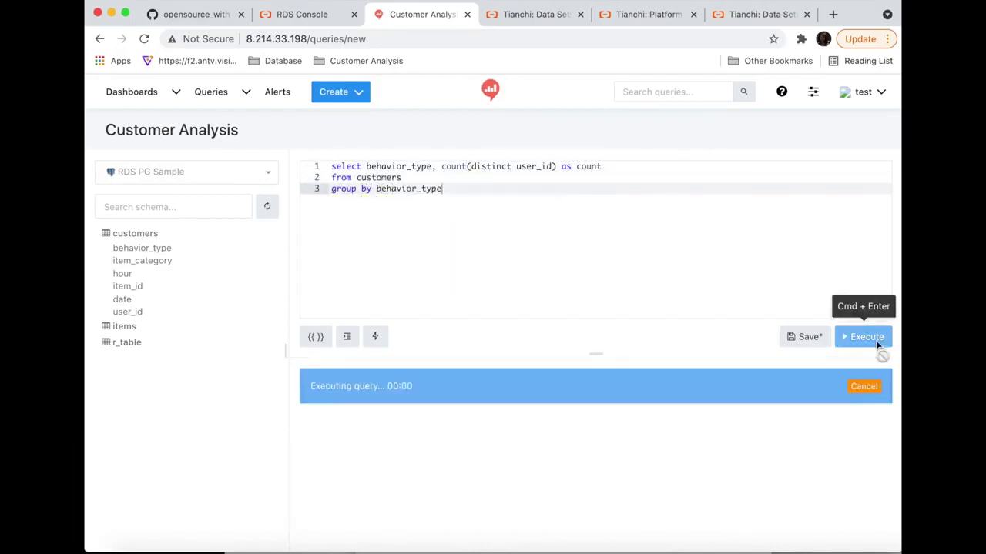
- Save the query, add a bar chart with X behavior_type and Y count, and publish it
click(807, 336)
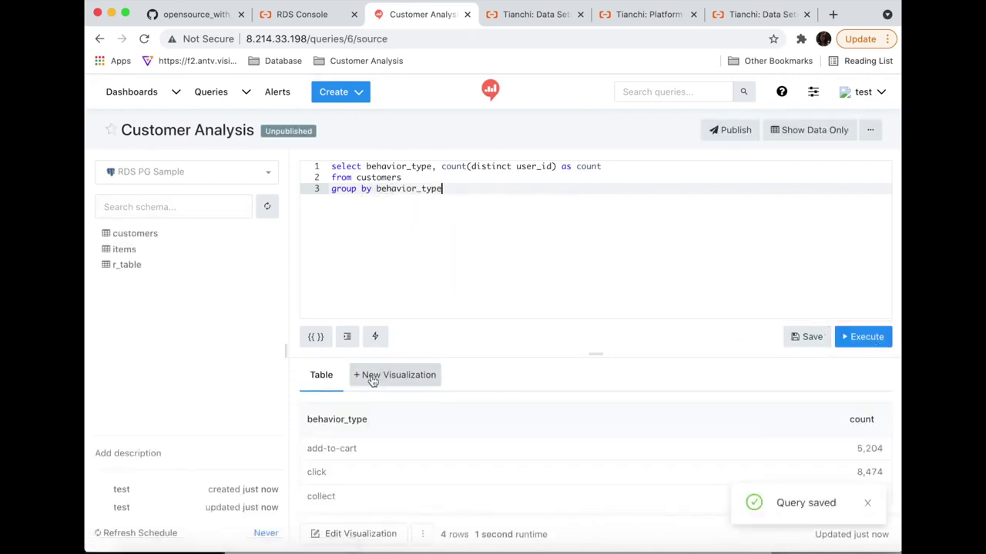
click(382, 376)
click(312, 363)
click(310, 387)
click(308, 414)
click(285, 432)
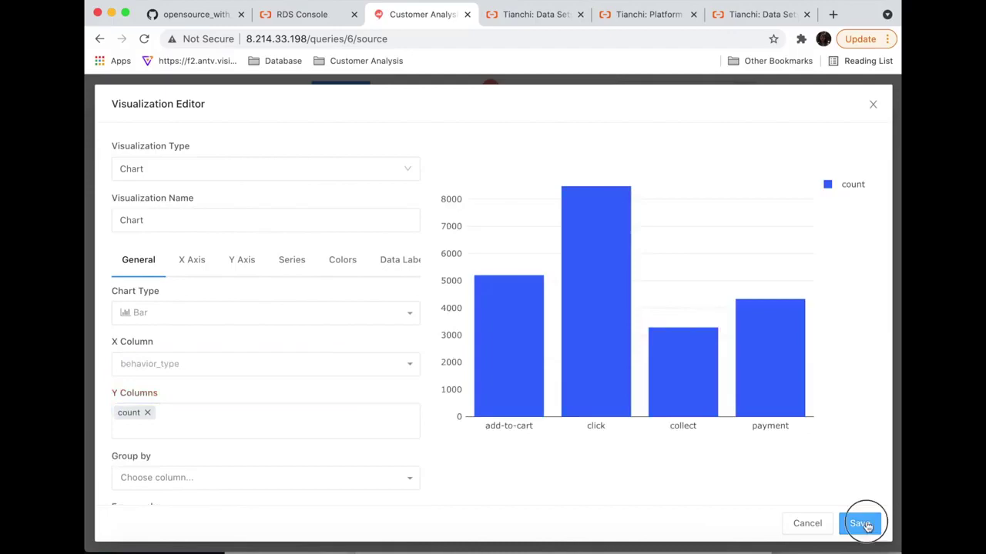
click(859, 522)
click(730, 130)
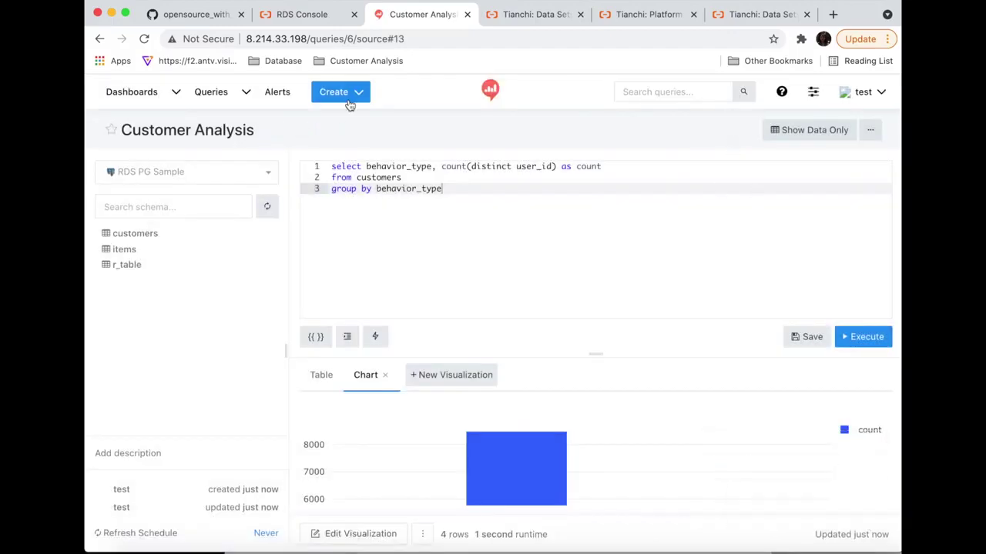
click(211, 94)
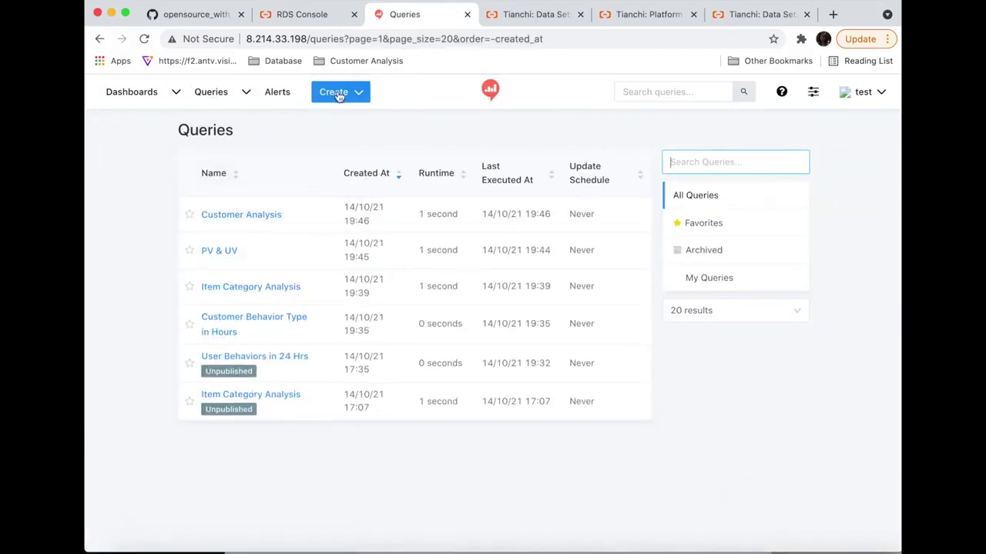
- Create and save a new dashboard named 'Taobao Customer Analysis'
mouse_move(337, 92)
click(345, 141)
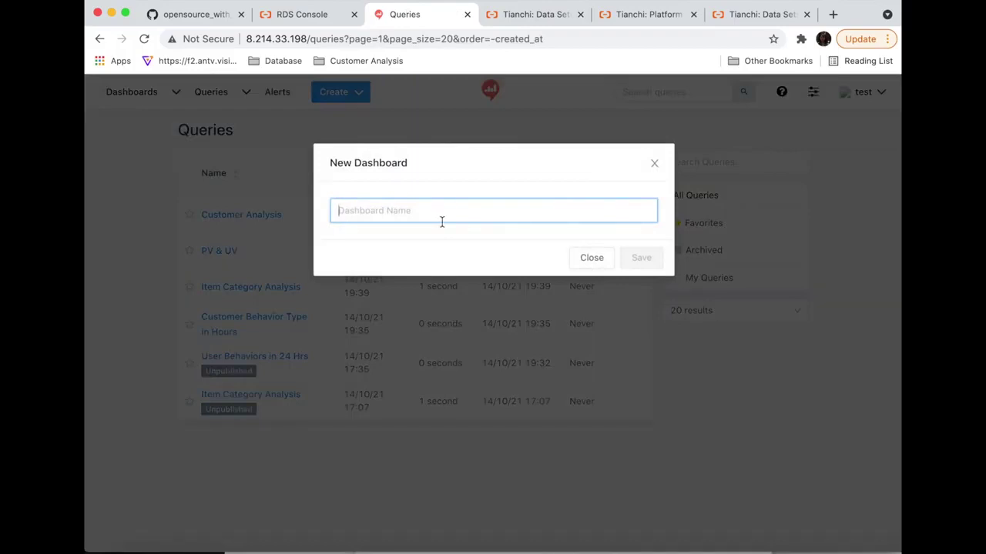
text(Taobao Customer Analysis)
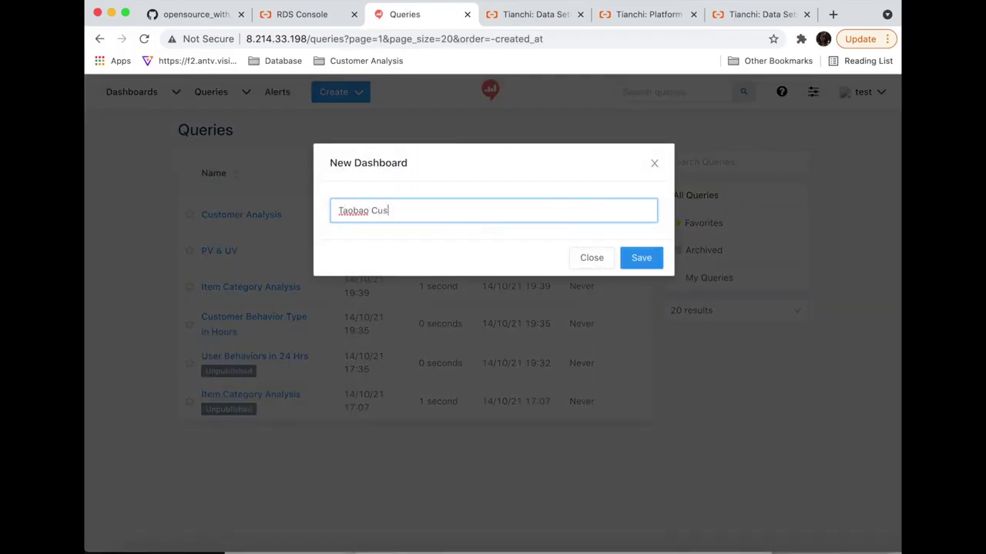
click(627, 258)
- Add the Item Category Analysis (Click to Payment) scatter chart widget to the dashboard
click(848, 527)
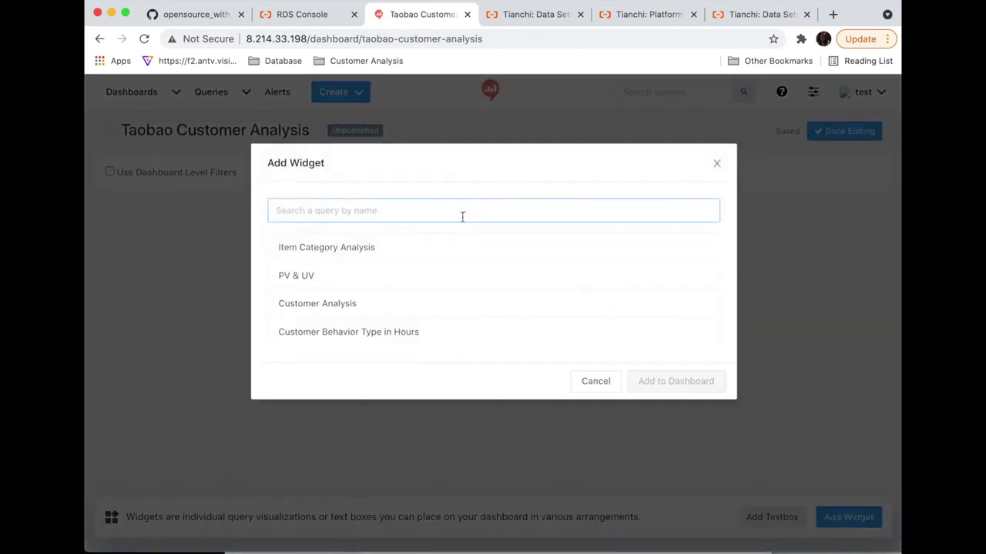
click(431, 247)
click(421, 266)
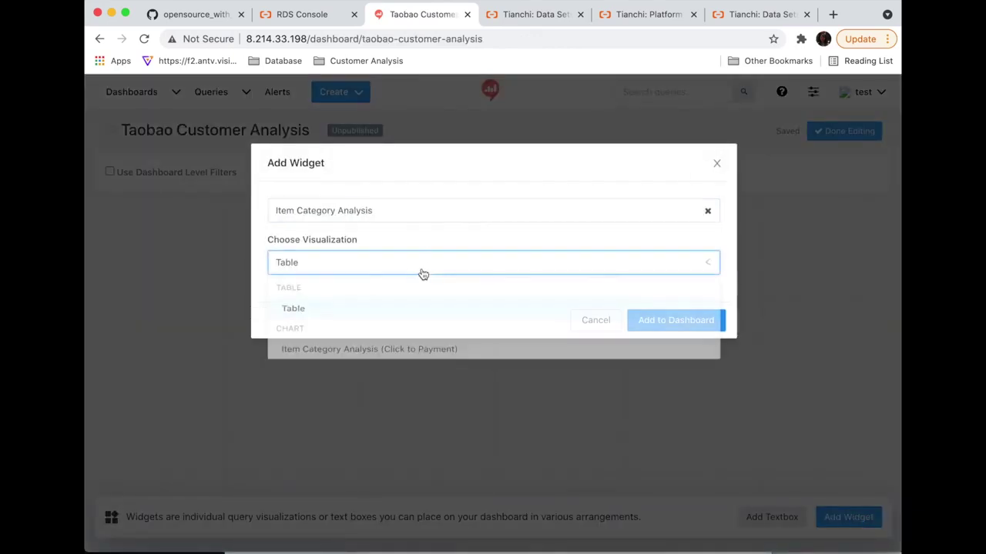
click(411, 354)
click(692, 320)
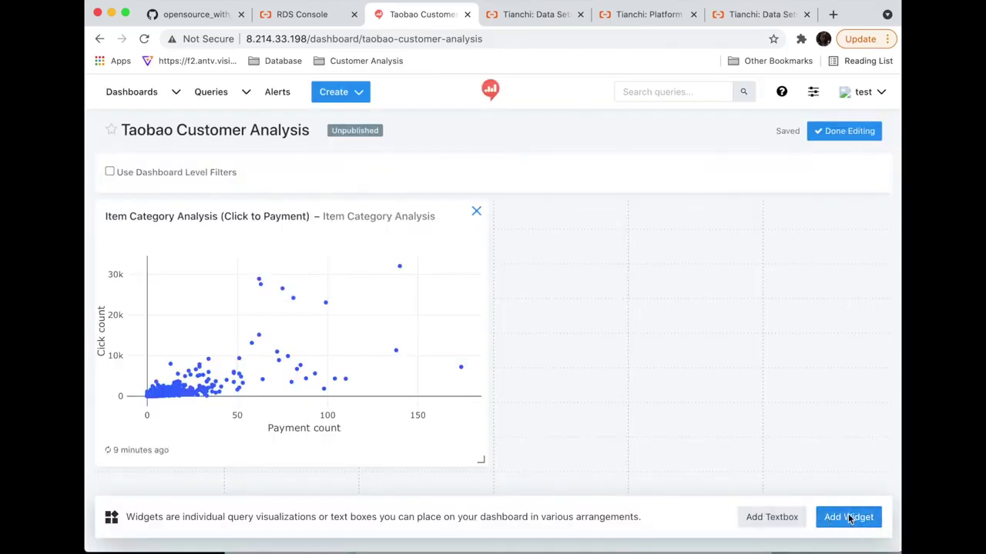
- Add the PV & UV line chart widget to the dashboard
click(848, 517)
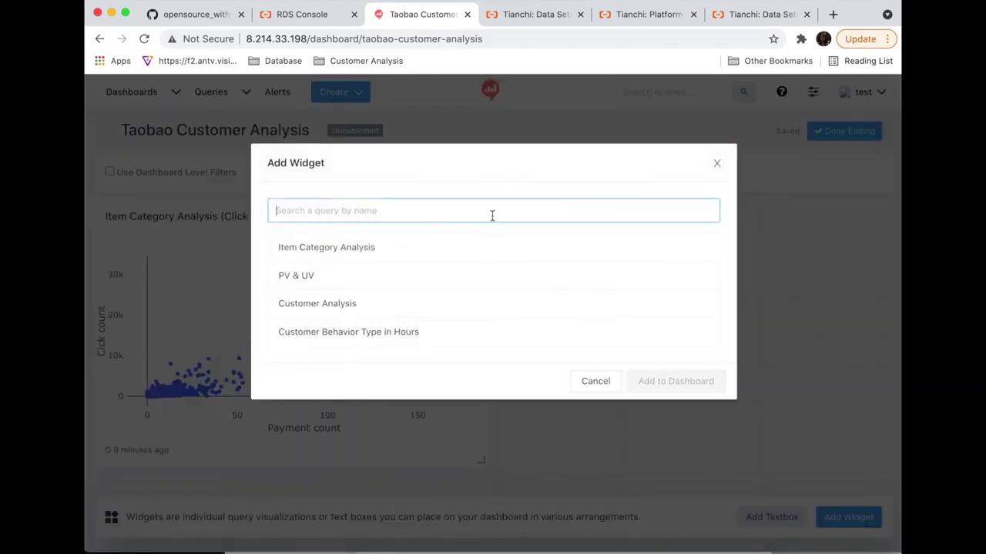
click(475, 275)
click(638, 262)
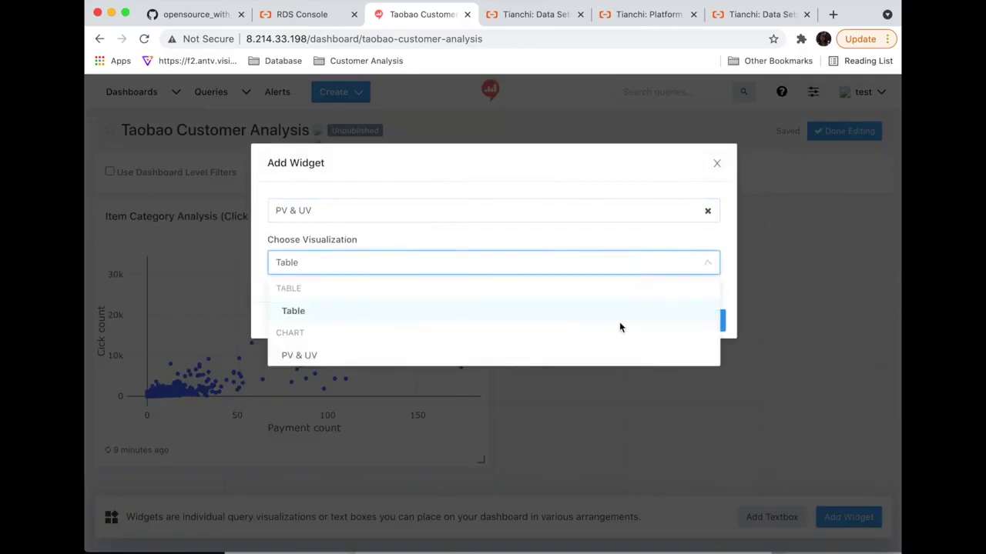
click(614, 362)
click(705, 329)
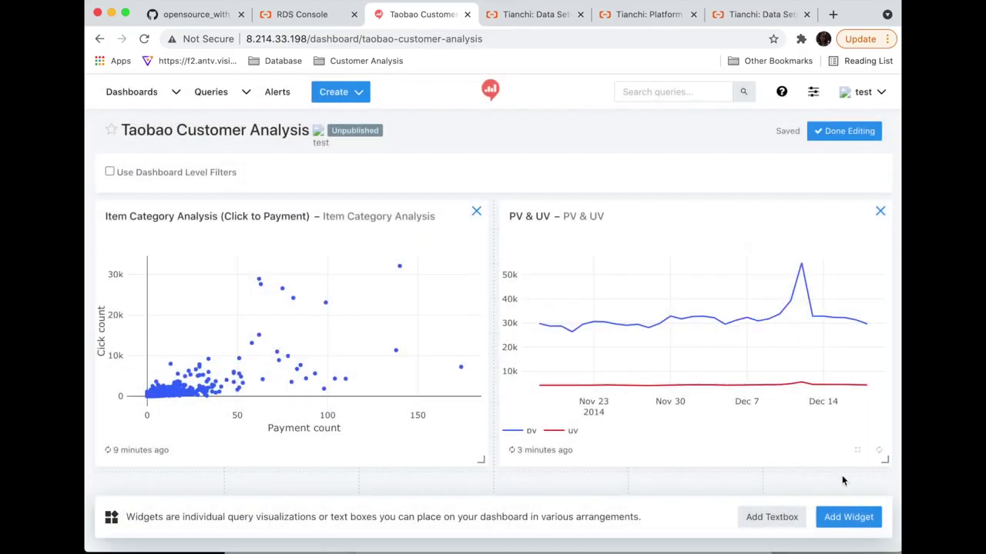
click(847, 516)
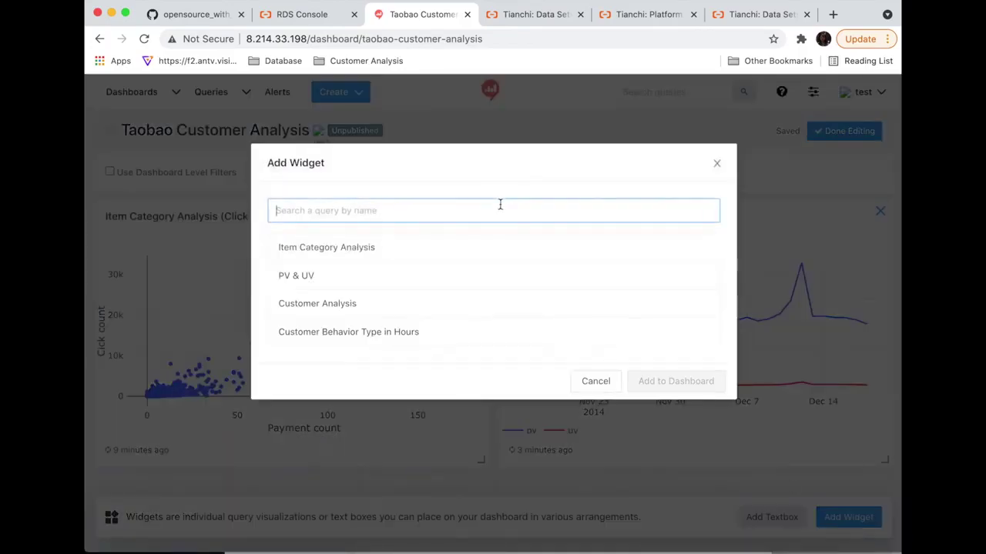
- Add the Customer Analysis chart widget to the dashboard
click(443, 313)
click(413, 264)
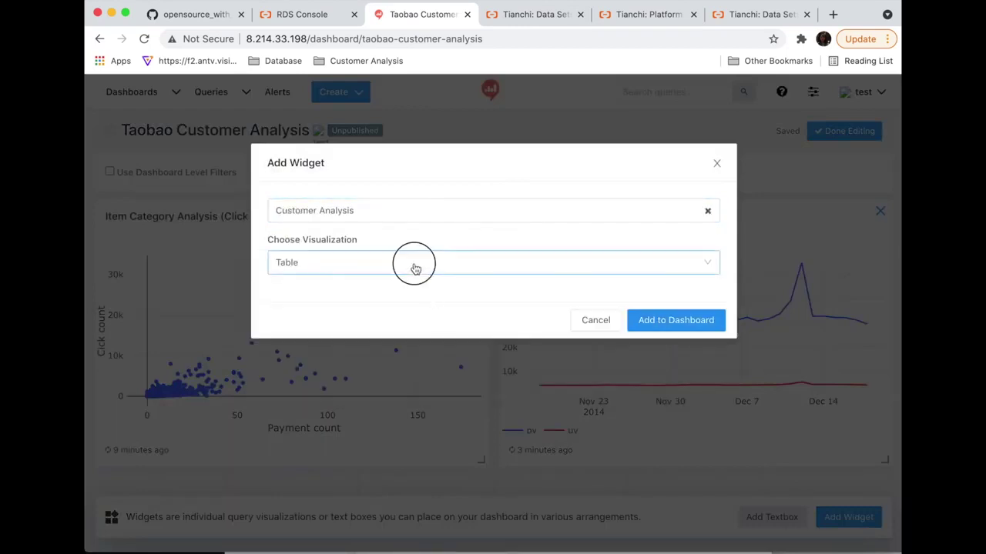
click(403, 354)
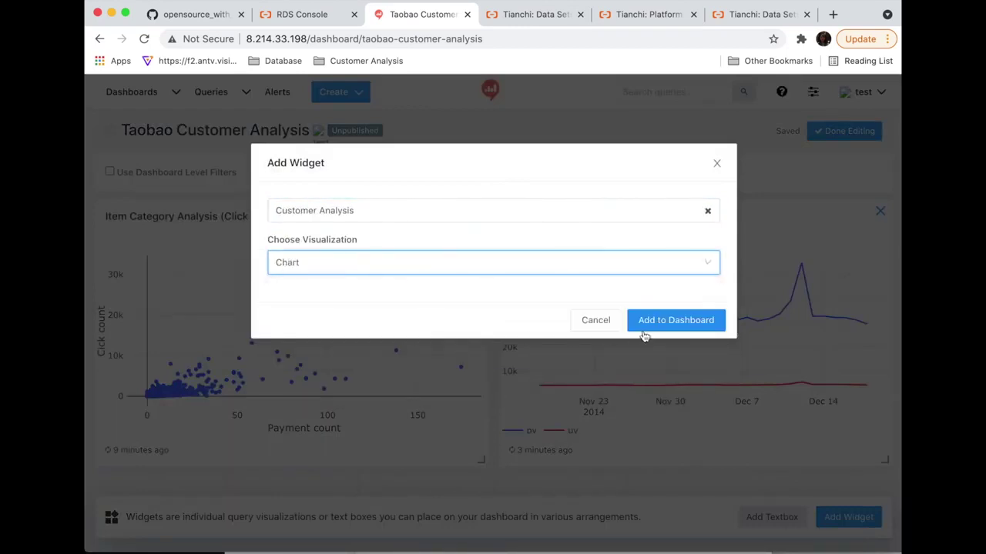
click(671, 322)
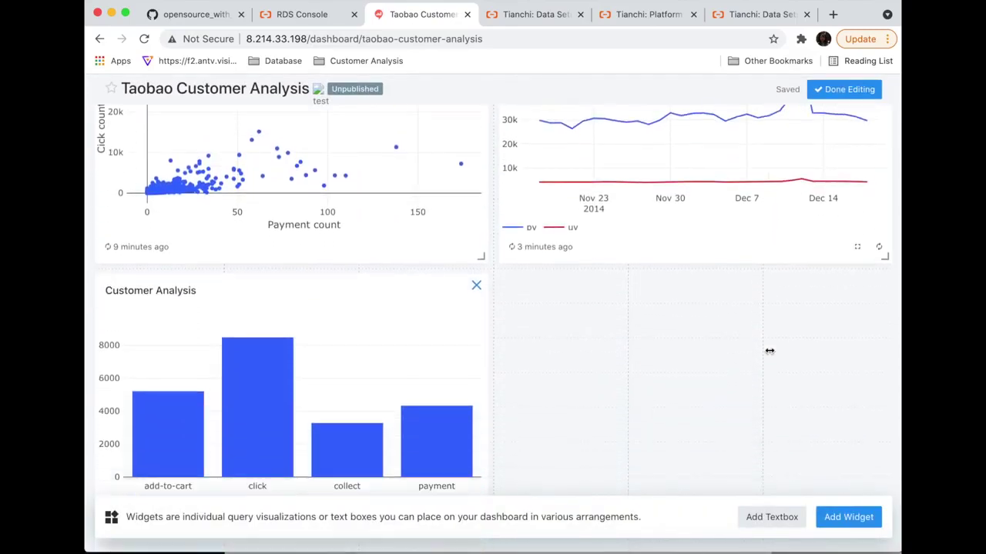
- Add the Customer Behavior Type in Hours chart widget to the dashboard
click(849, 517)
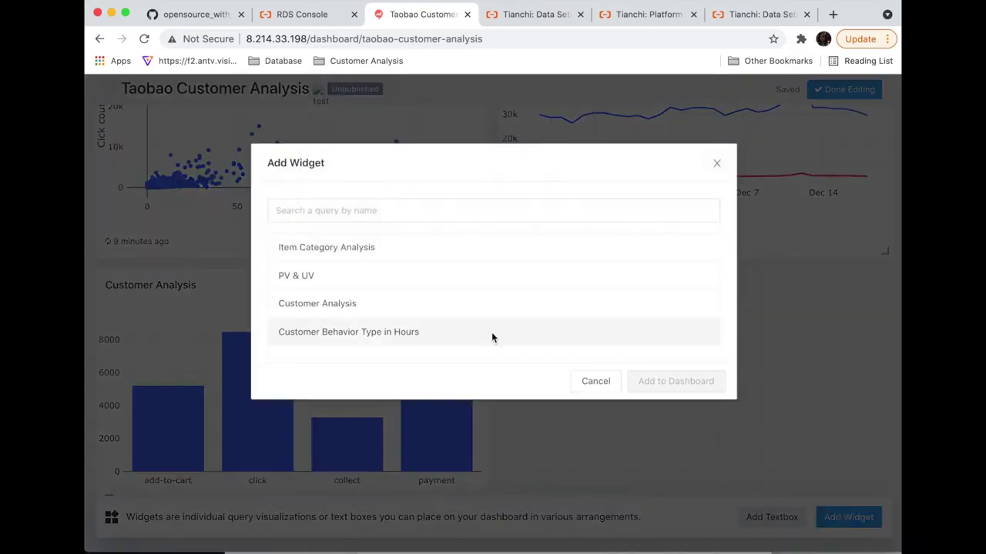
click(491, 331)
click(590, 263)
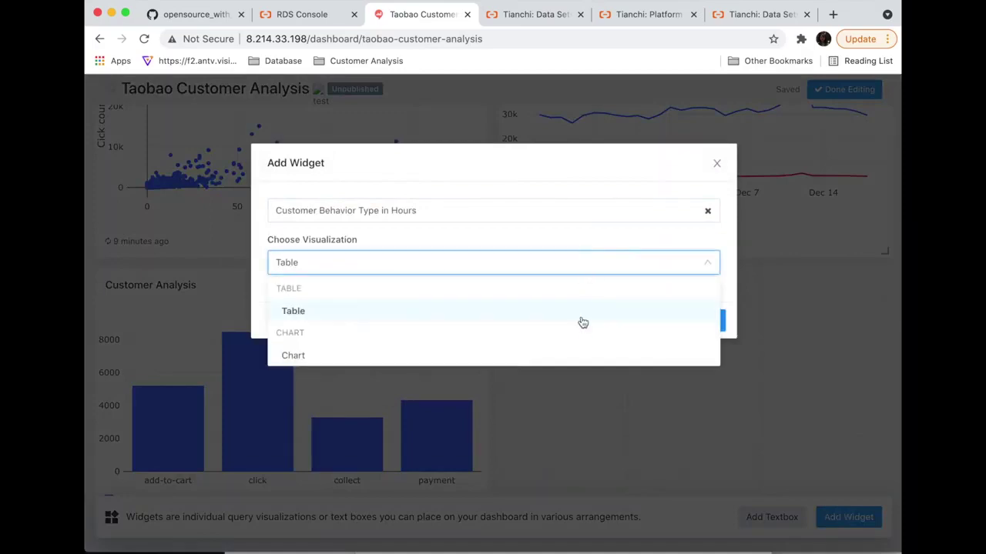
click(570, 362)
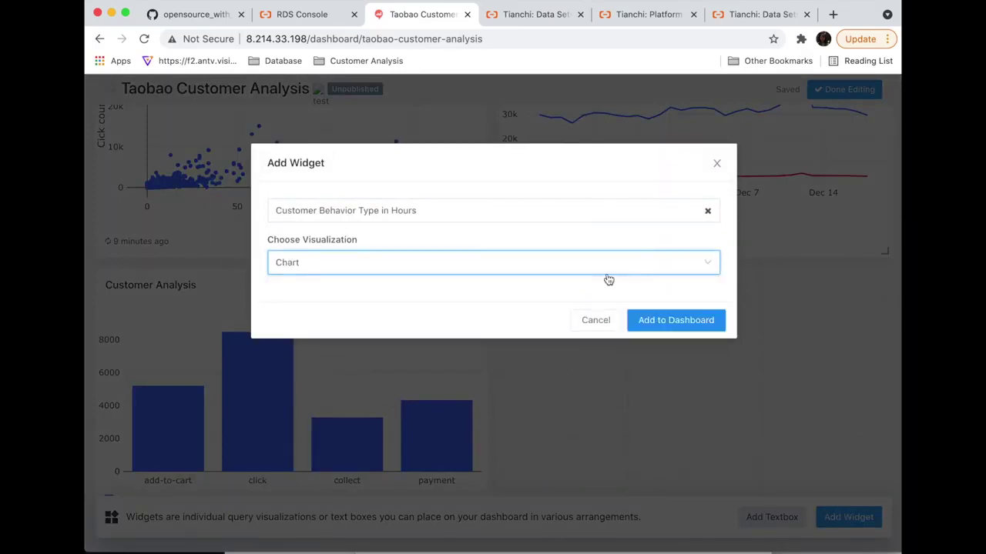
click(678, 327)
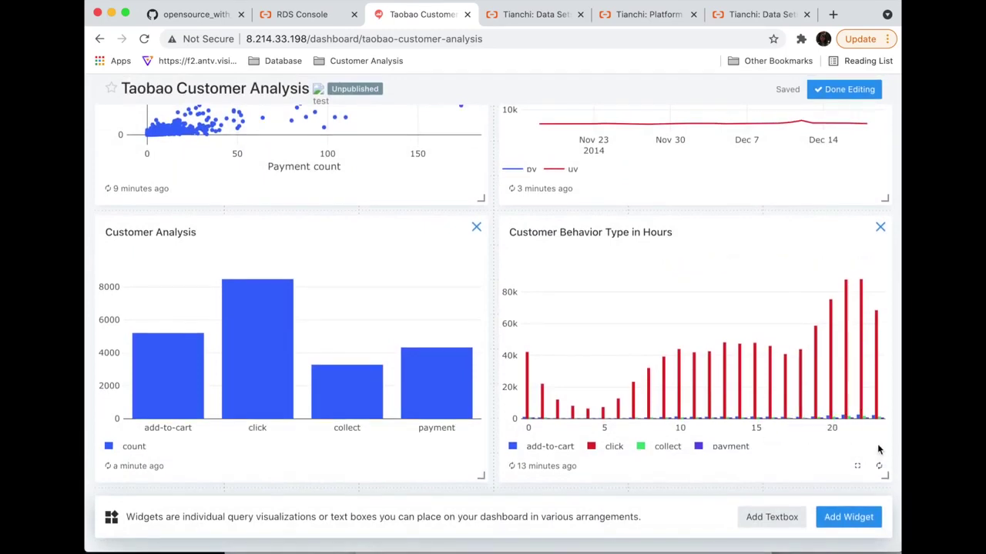
scroll(878, 449, up, 5)
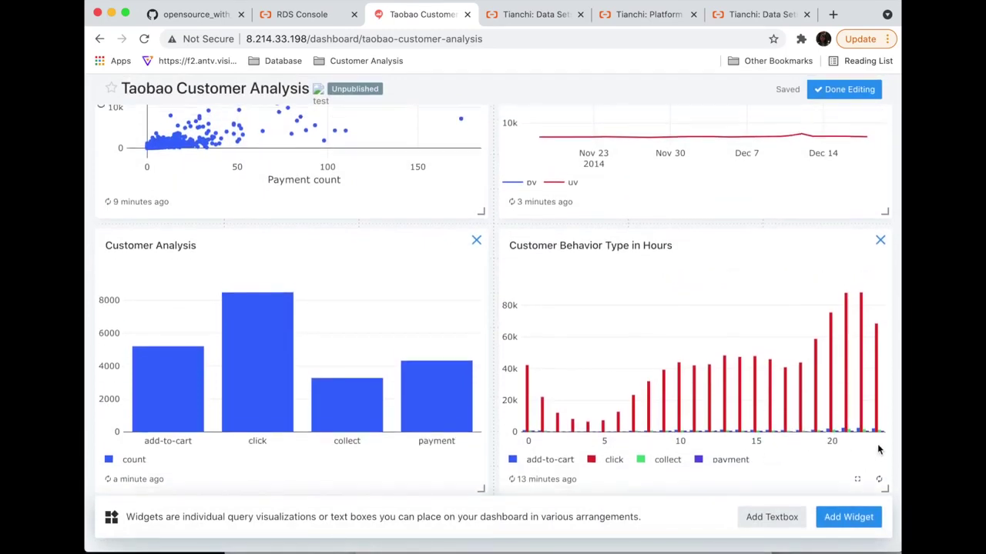
scroll(876, 459, up, 3)
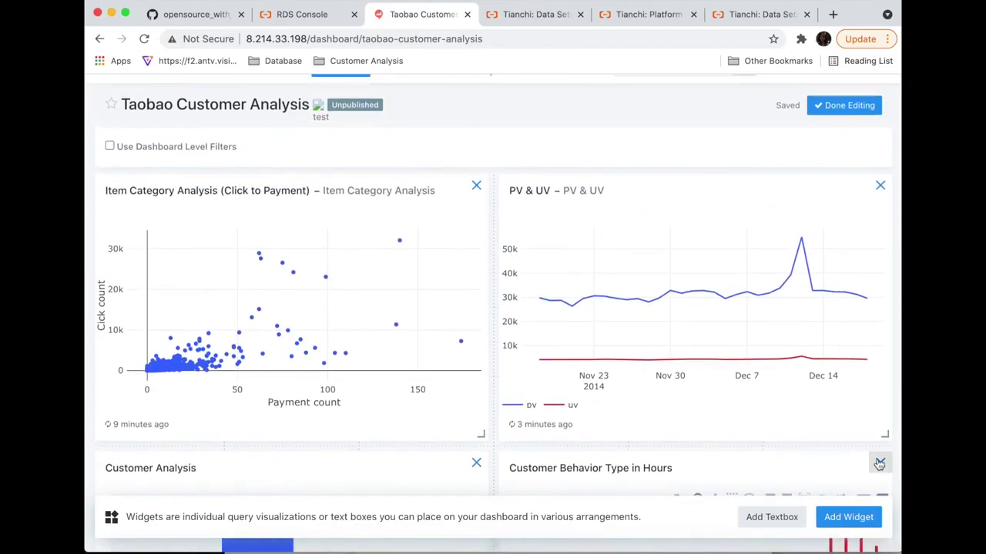
- Finish editing the four-widget dashboard and publish it
click(850, 133)
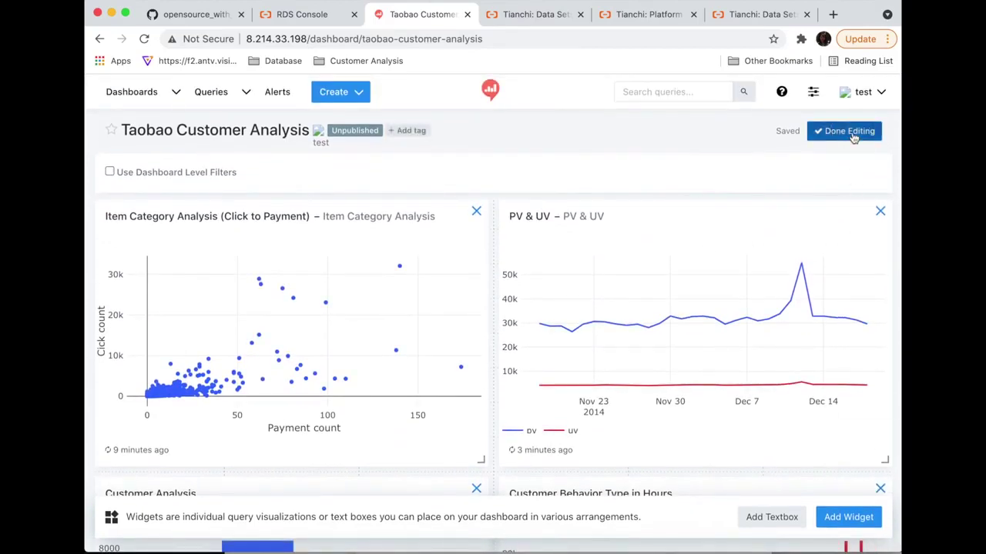
click(764, 130)
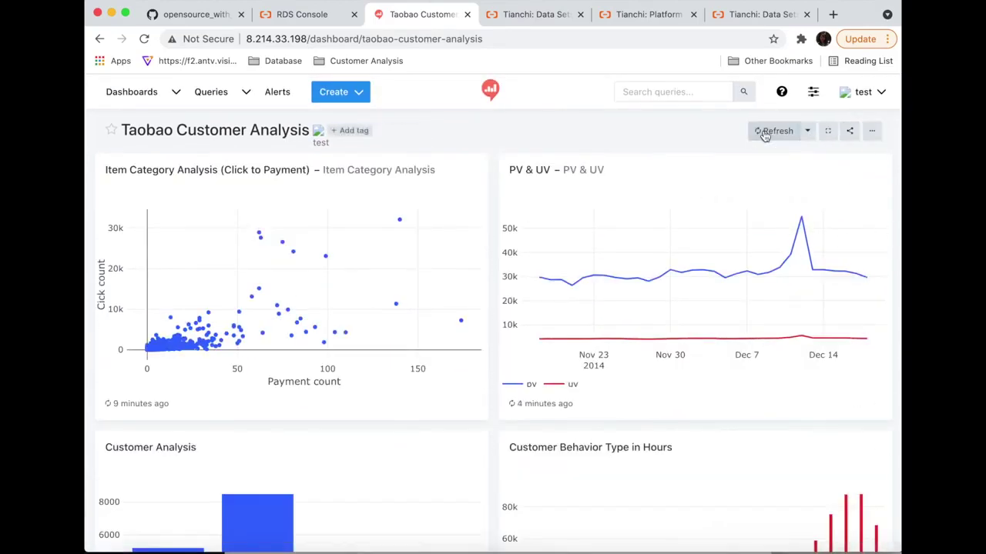
scroll(880, 287, down, 4)
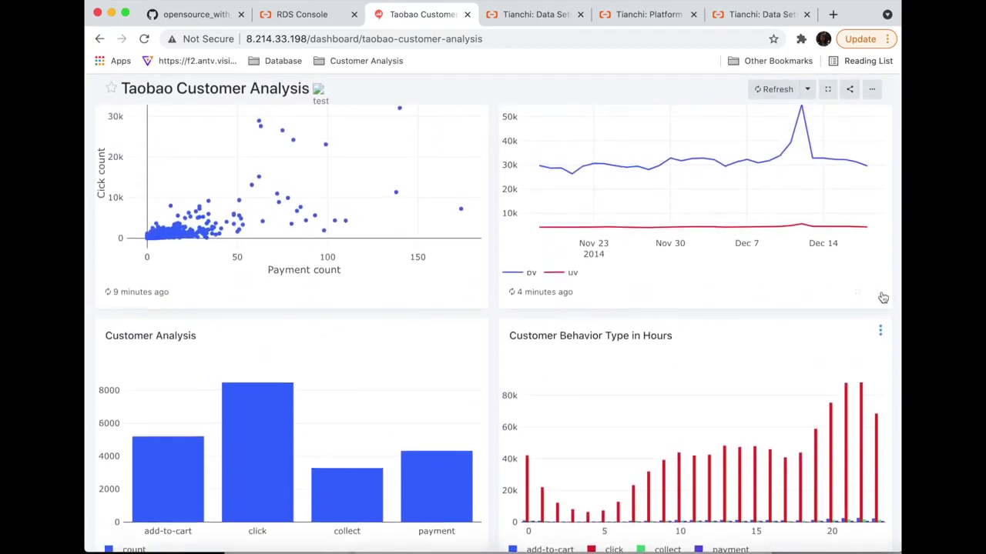
scroll(882, 291, up, 4)
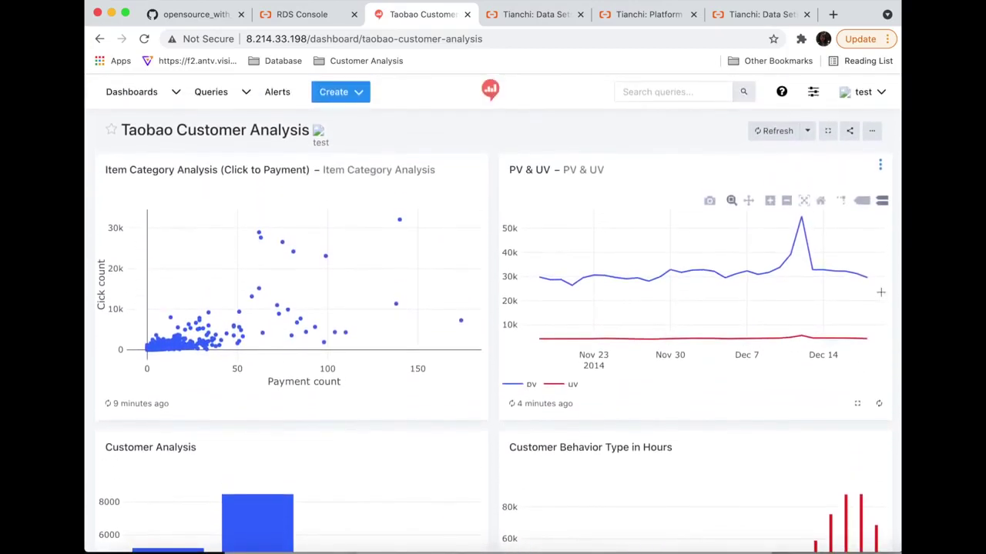